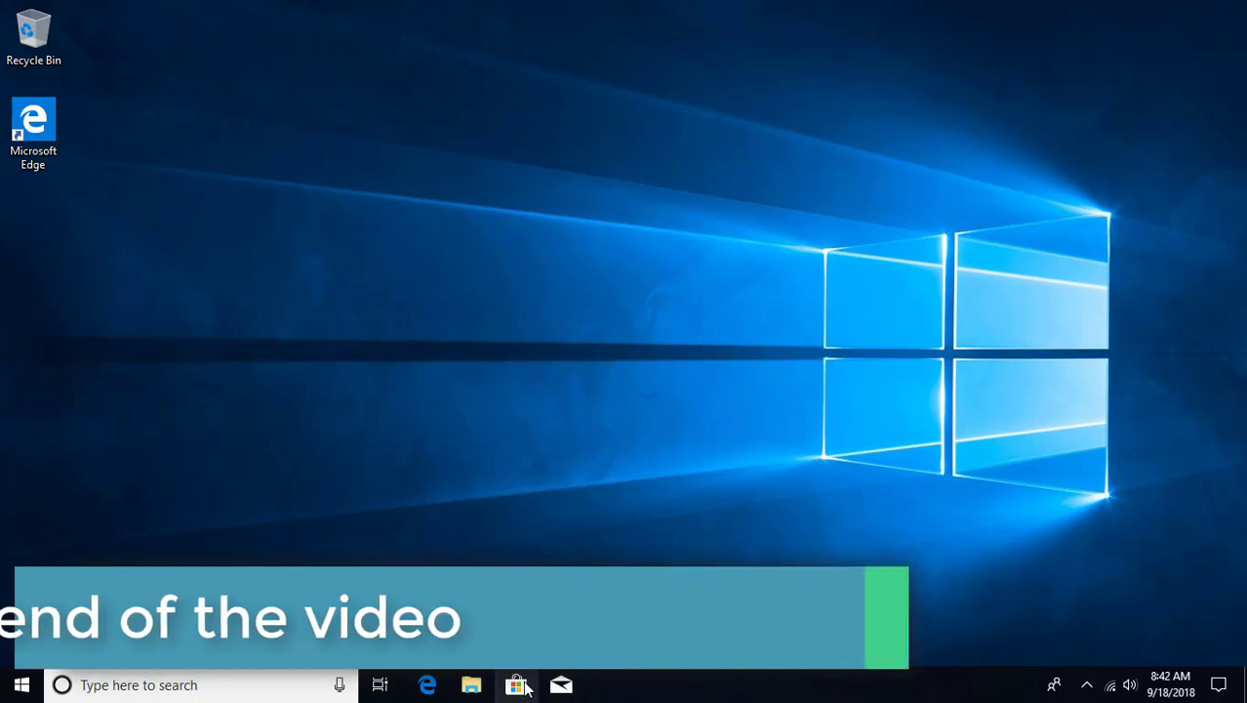
# Launch Excel
pyautogui.click(10, 692)
pyautogui.click(107, 642)
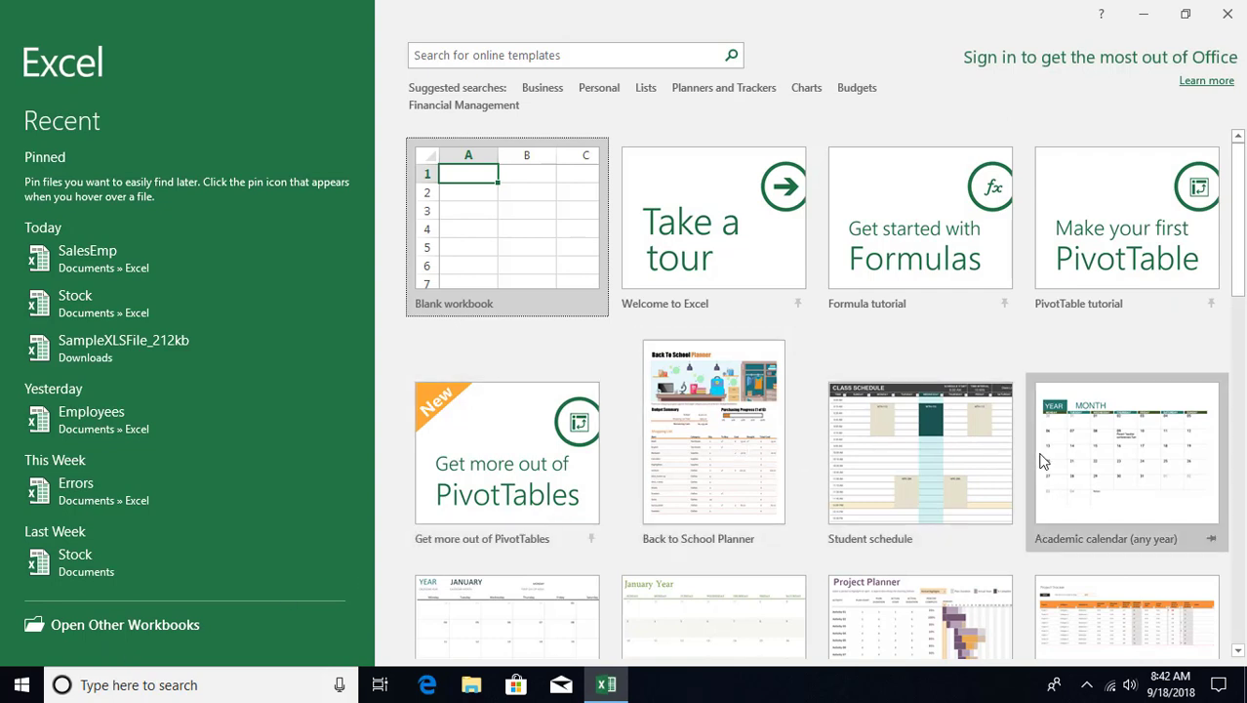
# Look through the workbook template gallery for to-do list and project planning templates
pyautogui.scroll(-1, 1127, 462)
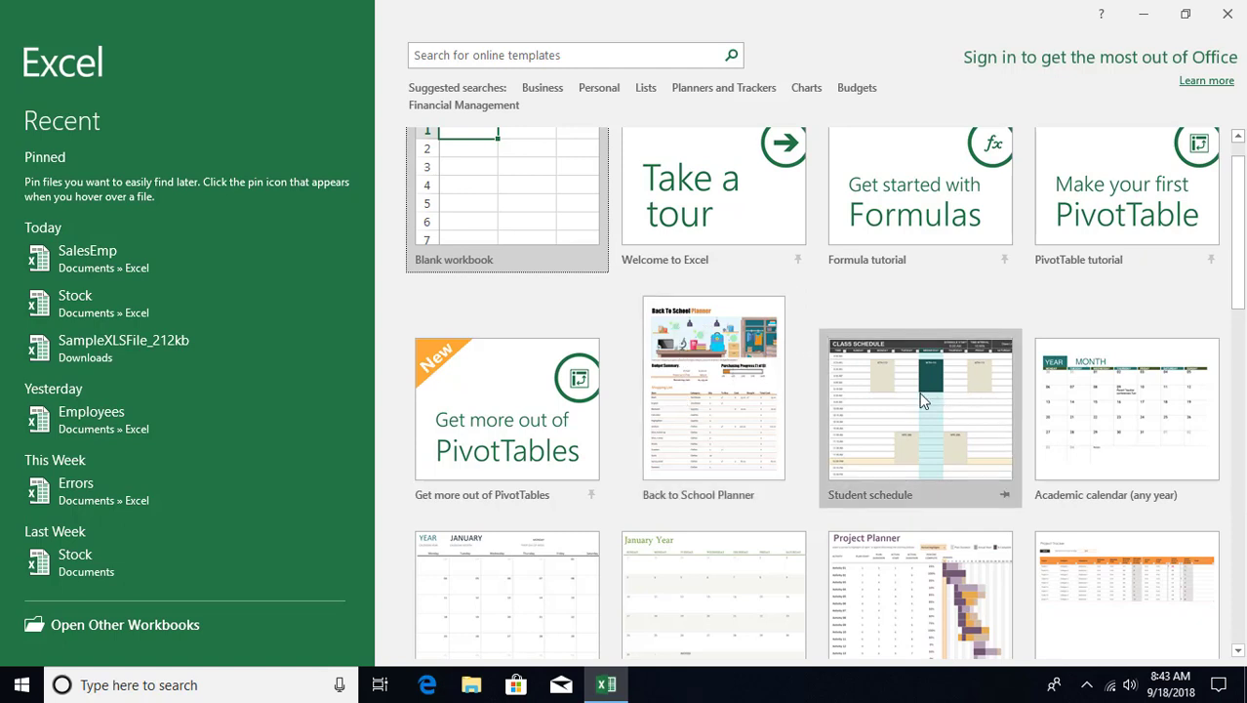
pyautogui.scroll(-2, 905, 405)
pyautogui.scroll(-2, 774, 510)
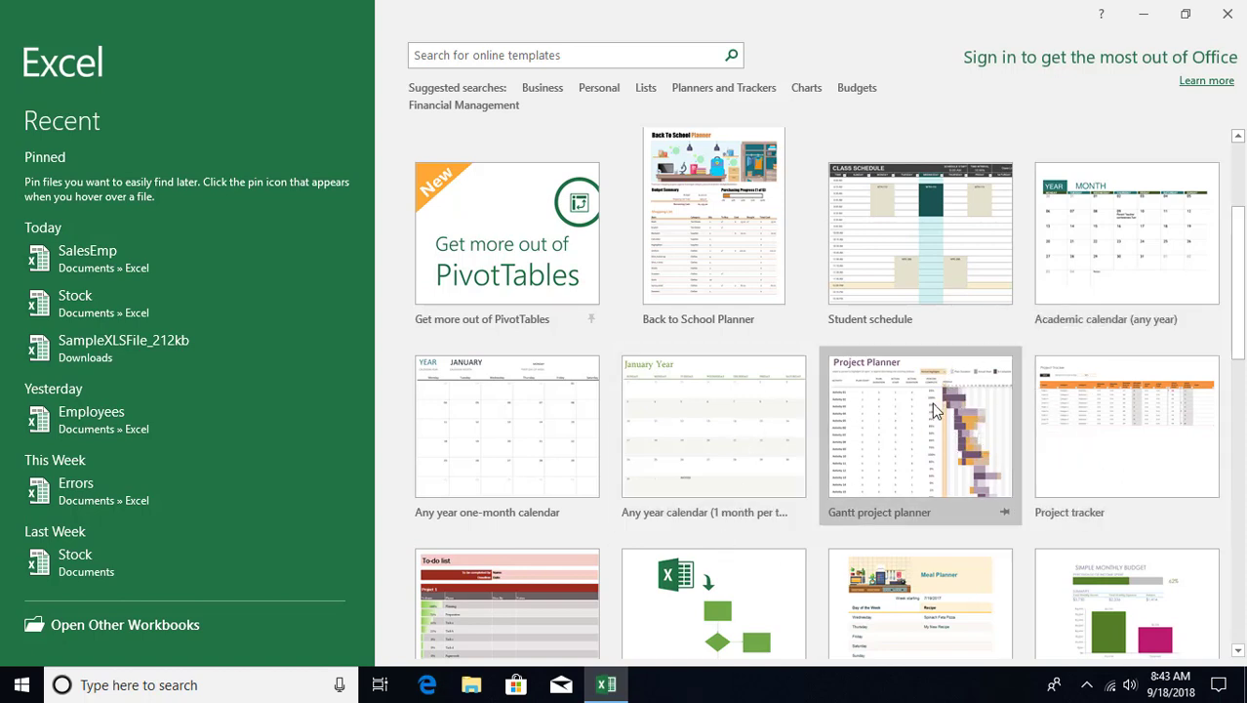
pyautogui.scroll(-1, 981, 371)
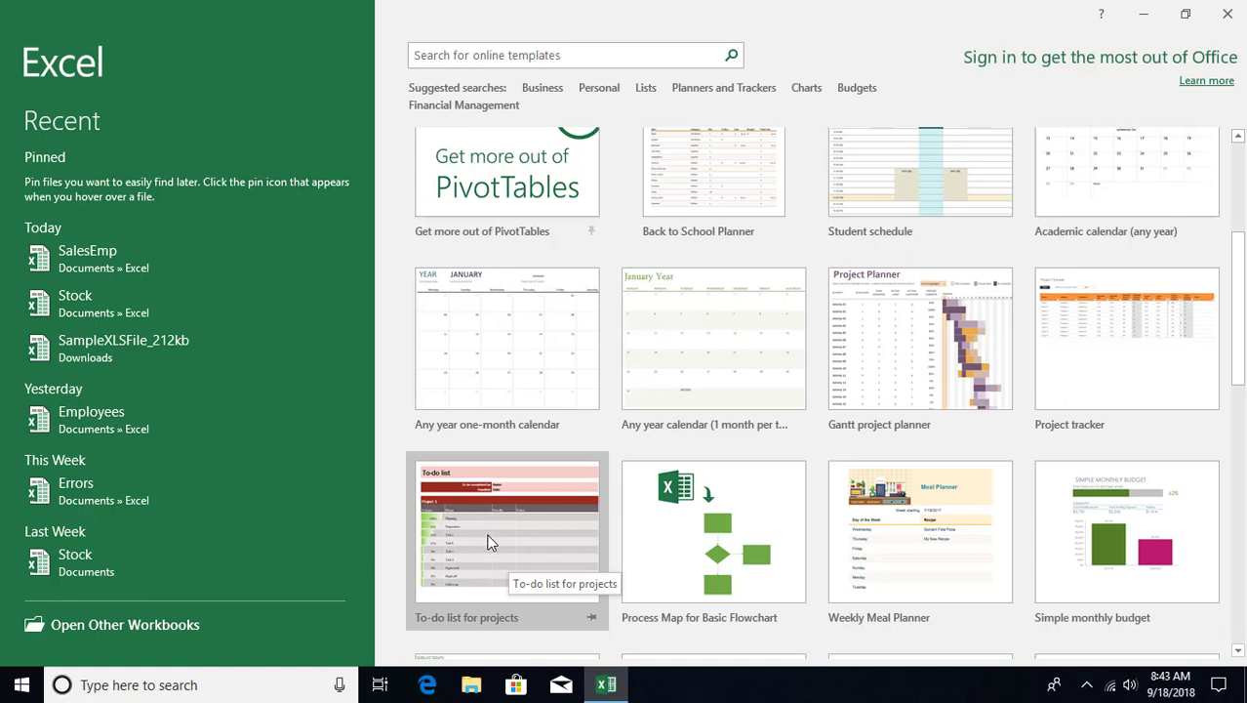
pyautogui.scroll(-1, 490, 528)
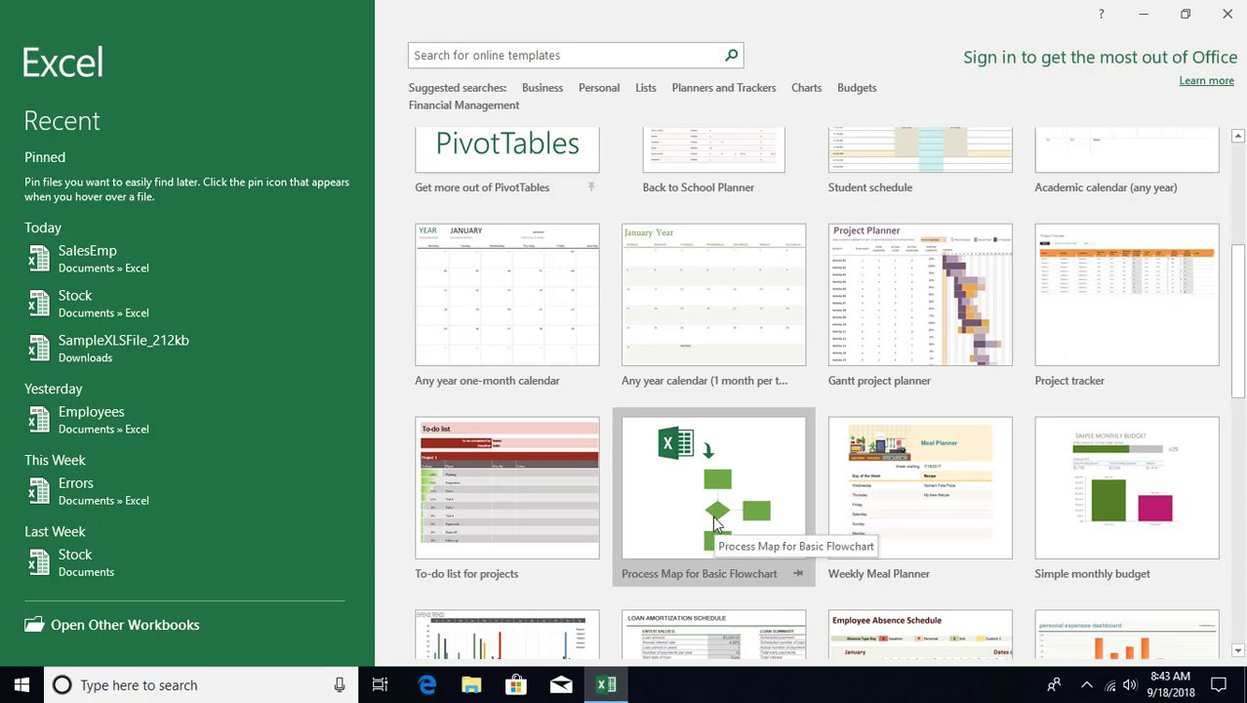
pyautogui.scroll(-1, 712, 515)
pyautogui.scroll(3, 712, 498)
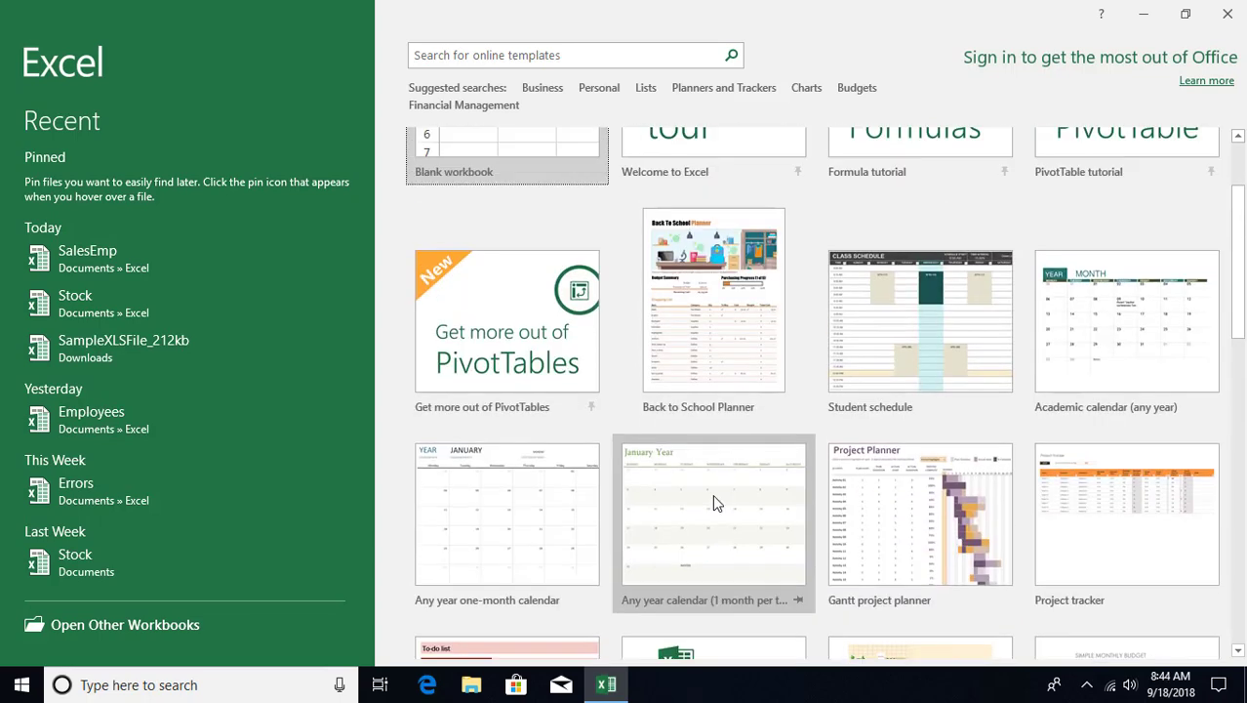
# Create a blank workbook and enter the title "To-do List" in cell B1
pyautogui.click(510, 254)
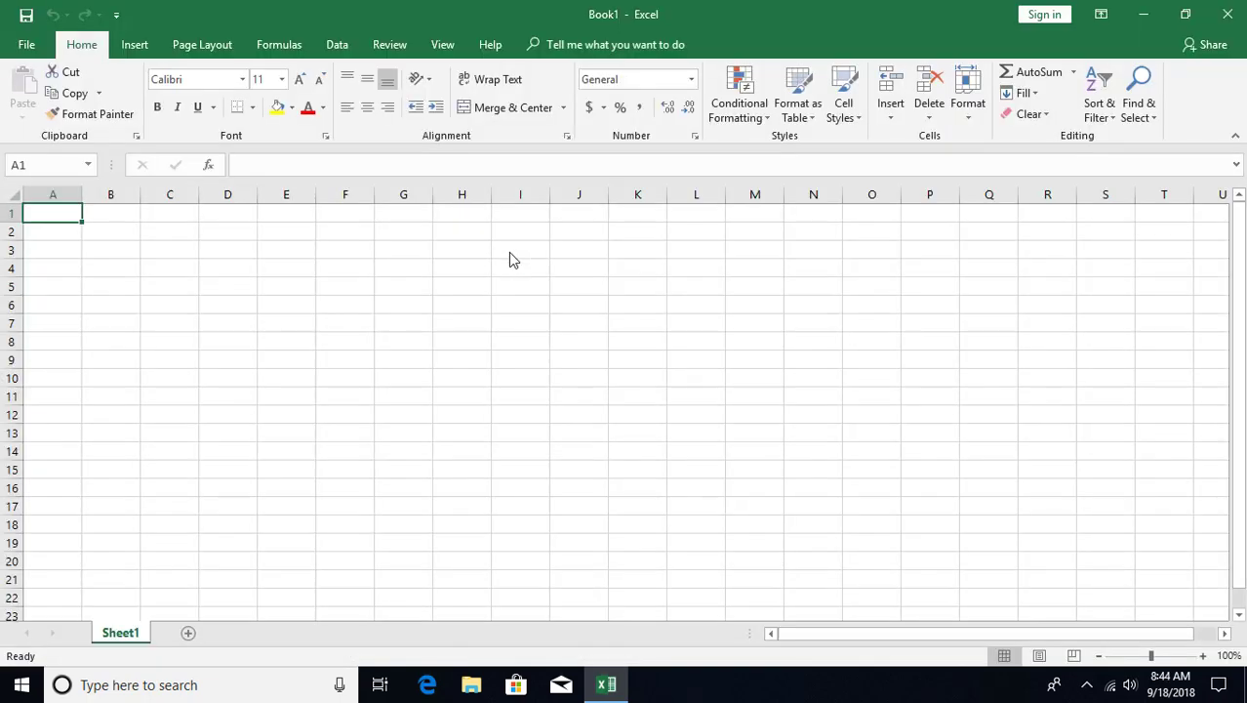
pyautogui.keyDown('ctrl'); pyautogui.scroll(7, 508, 252); pyautogui.keyUp('ctrl')
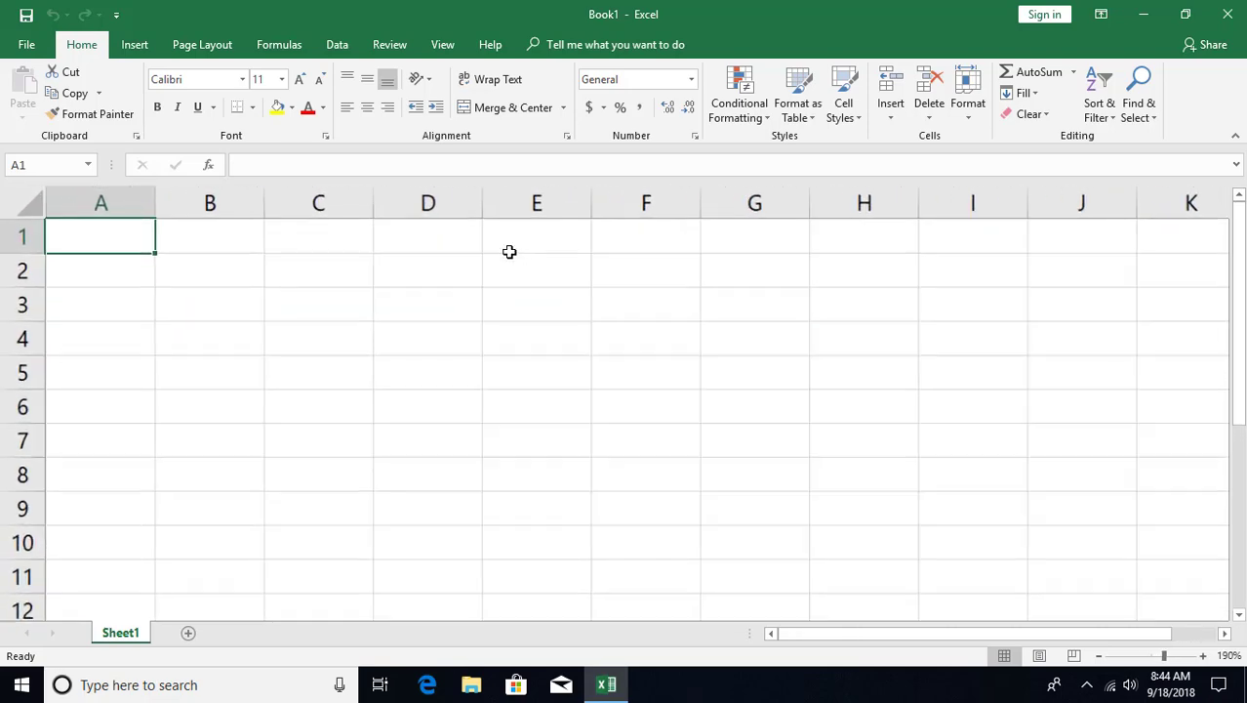
pyautogui.click(255, 244)
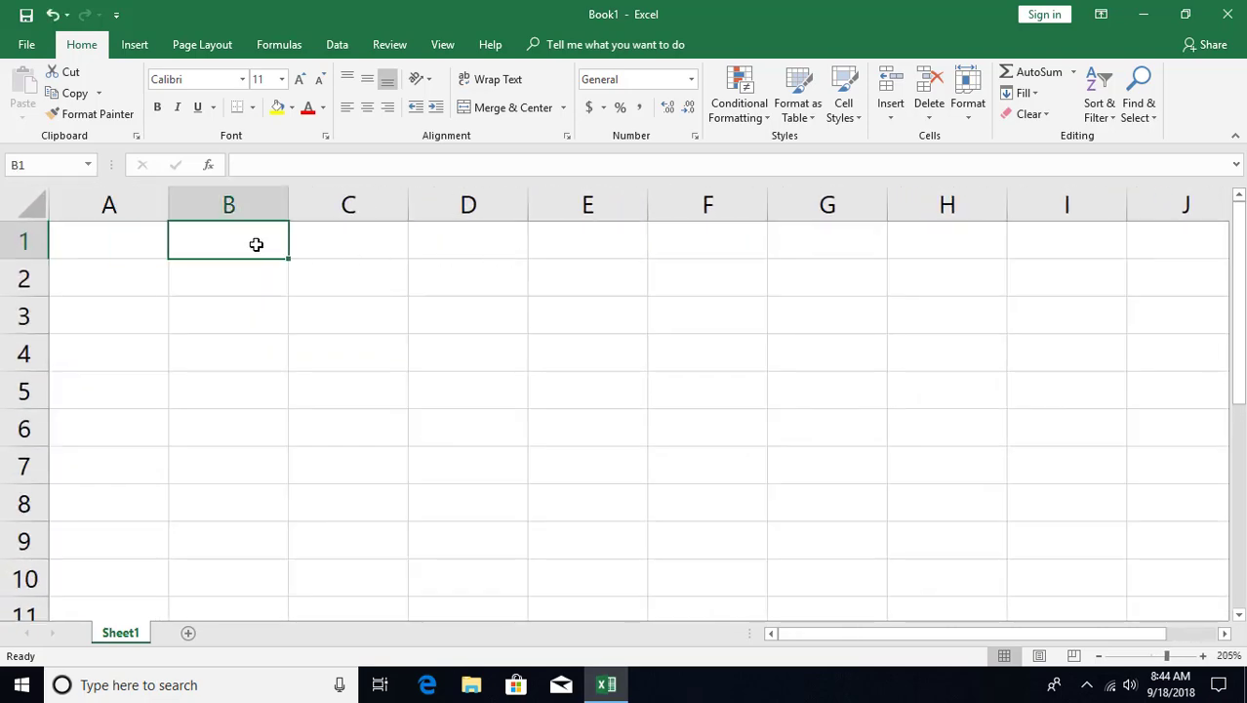
pyautogui.write('To')
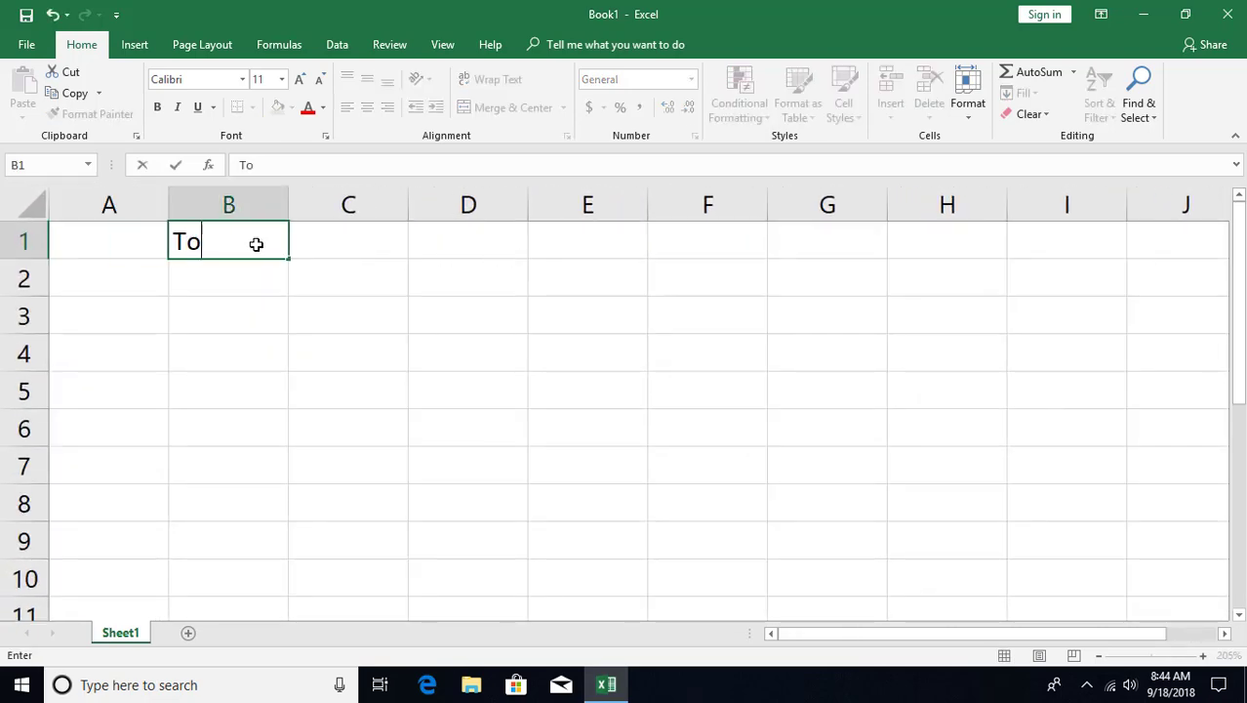
pyautogui.write('-do')
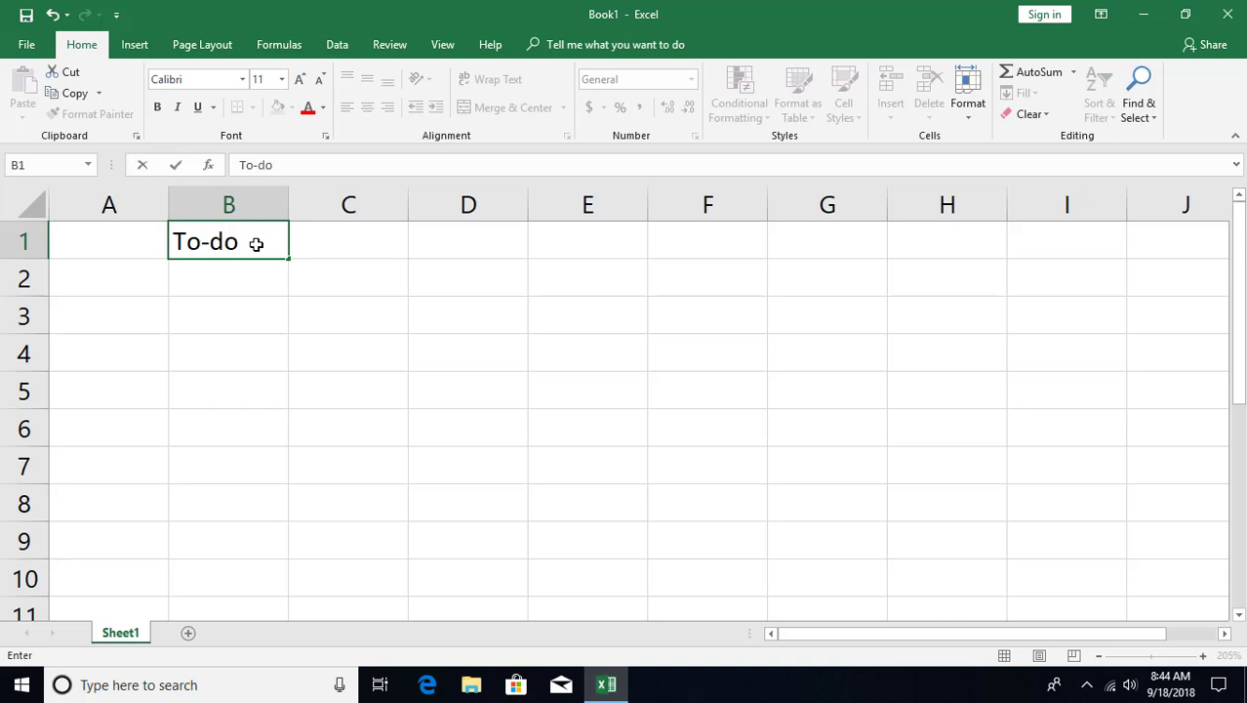
pyautogui.write(' List')
pyautogui.press('Return')
pyautogui.press('Return')
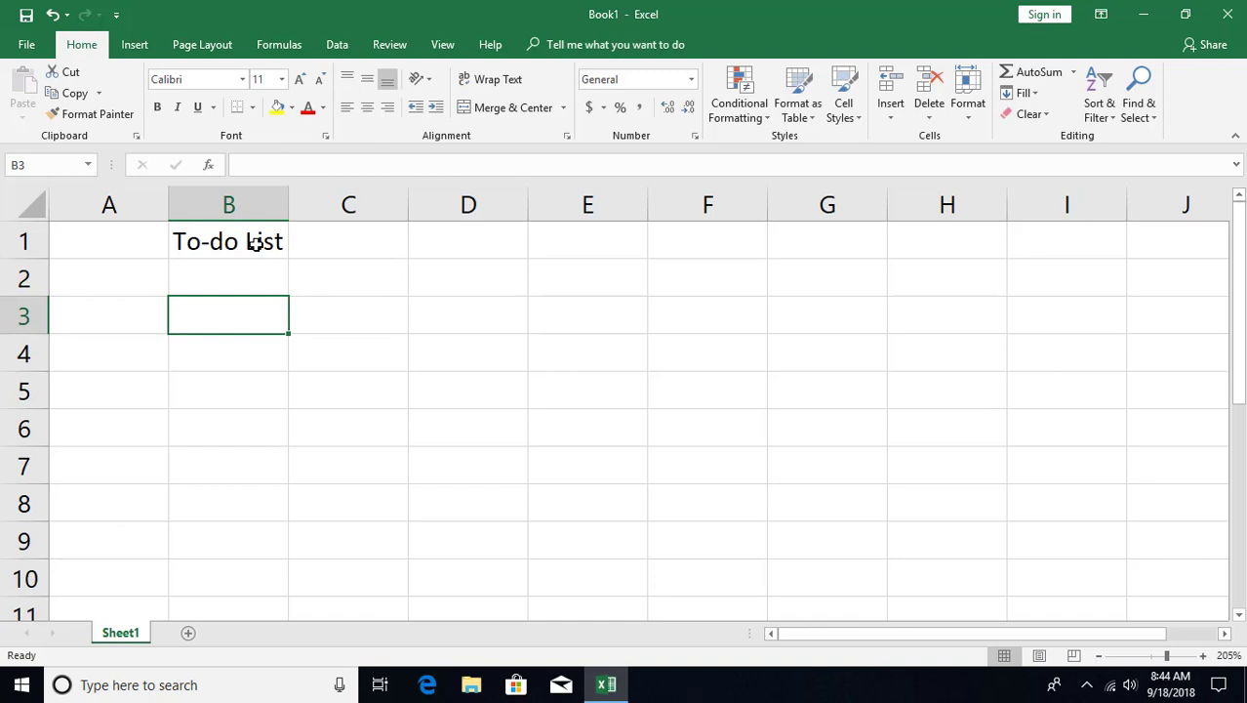
# Enter the label "To be completed by:" in cell B3
pyautogui.write('To be')
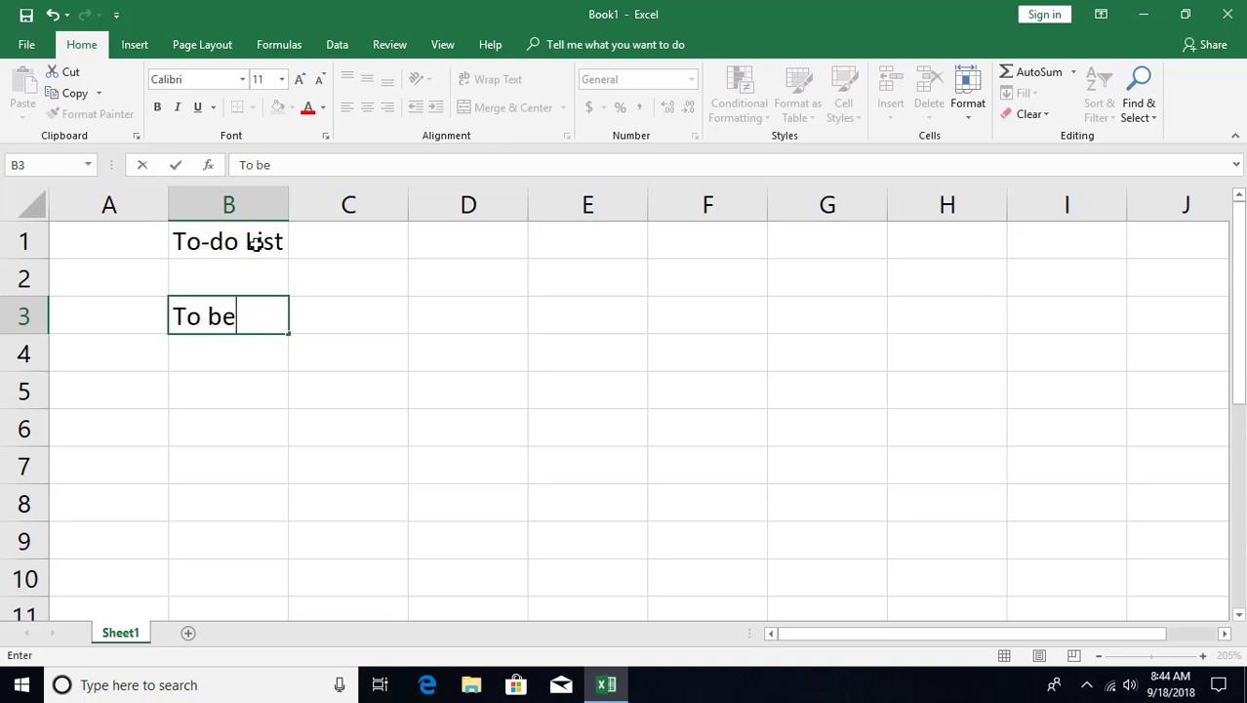
pyautogui.write(' complet')
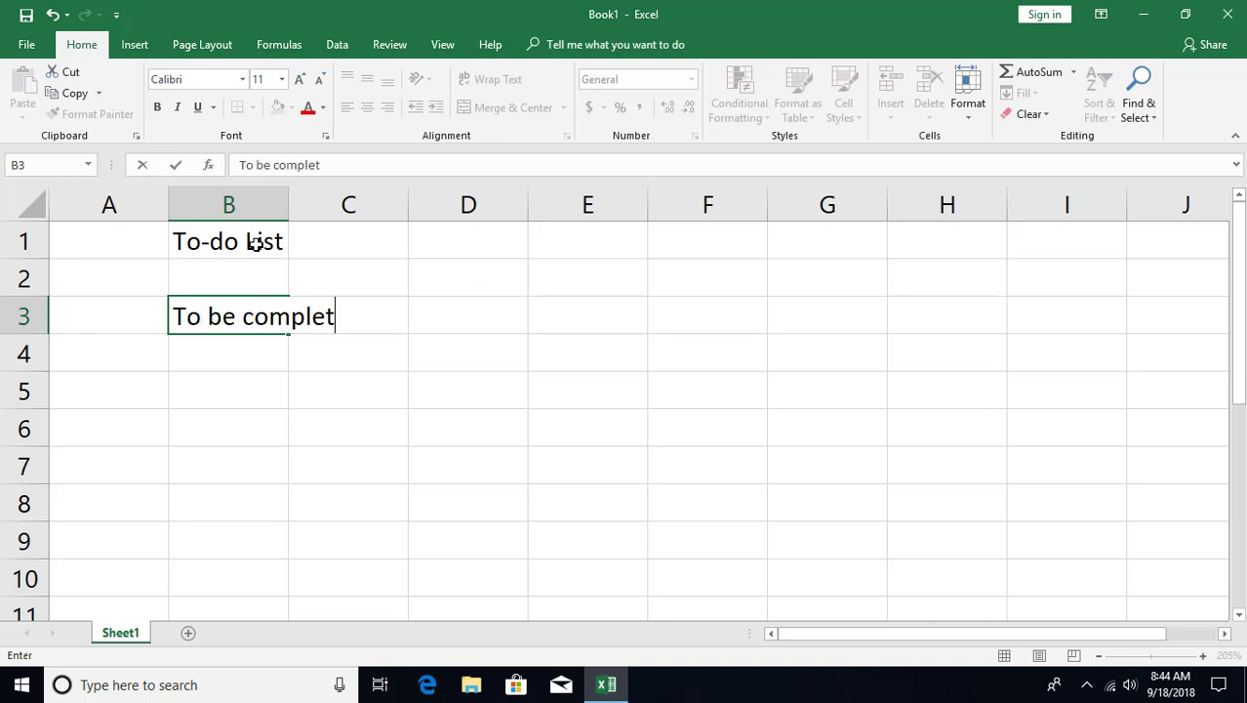
pyautogui.write('ed by')
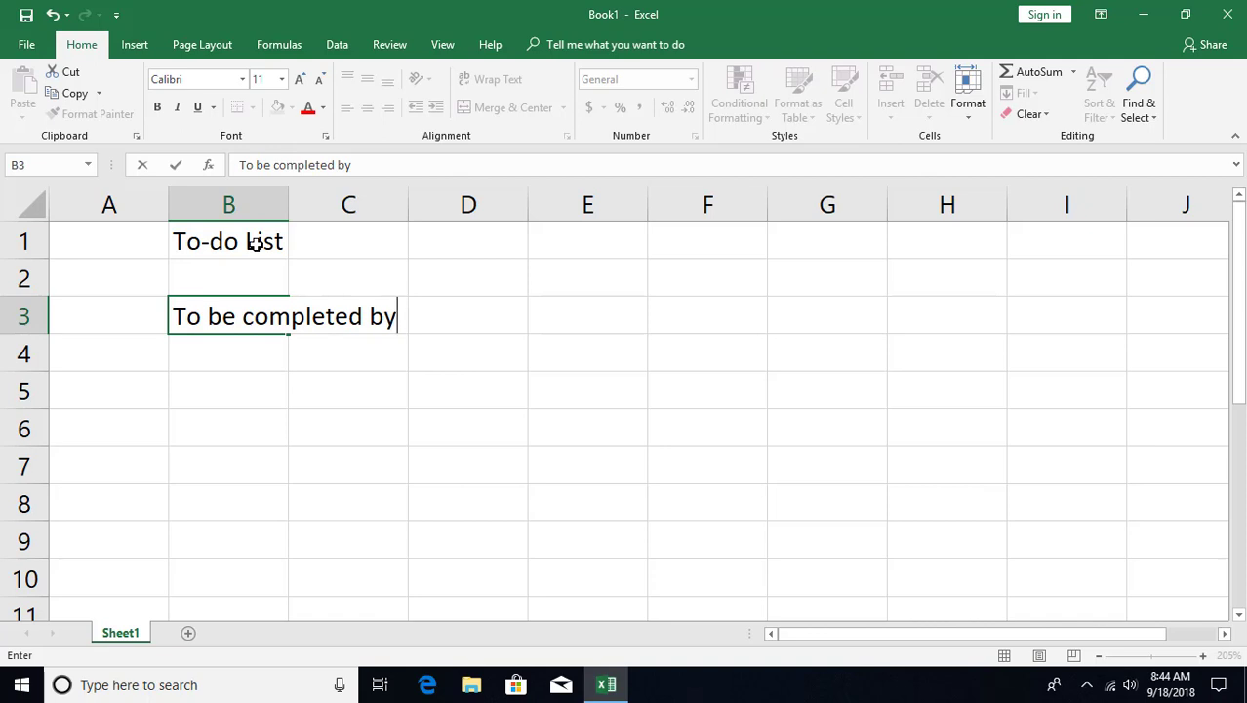
pyautogui.write(':')
pyautogui.press('Return')
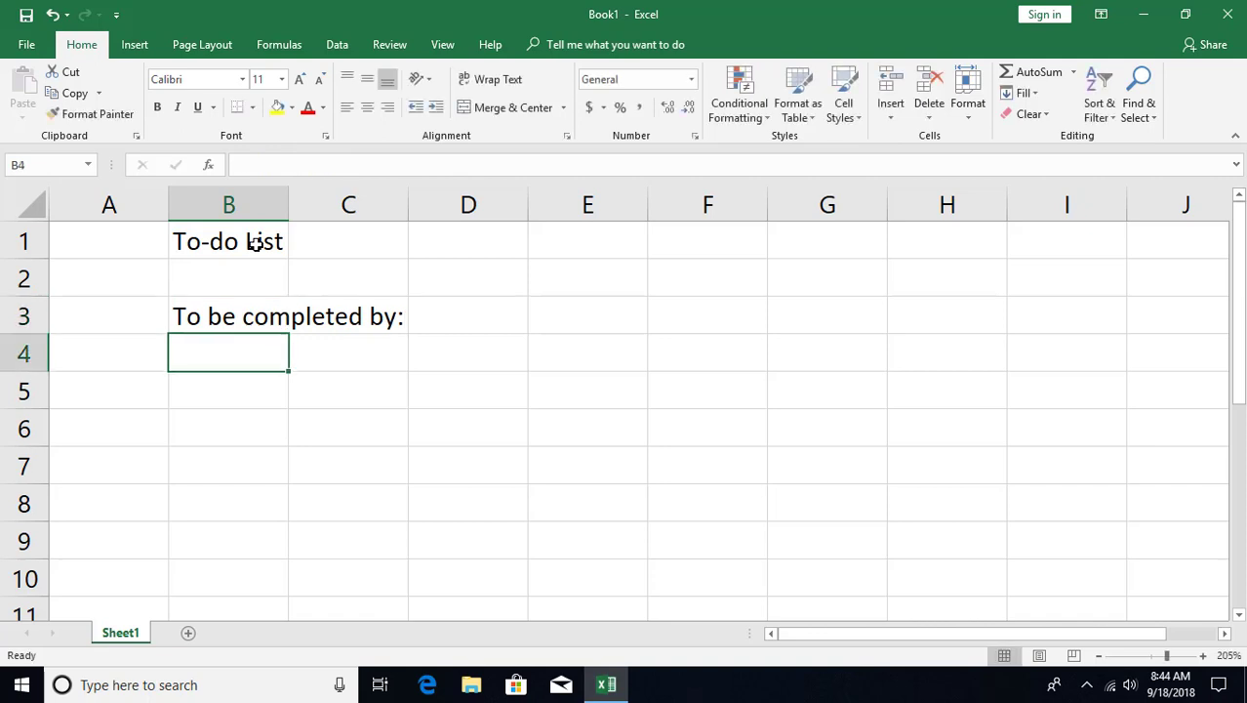
# Enter the label "Deadline:" in cell B4, including the closing colon
pyautogui.write('Deadline')
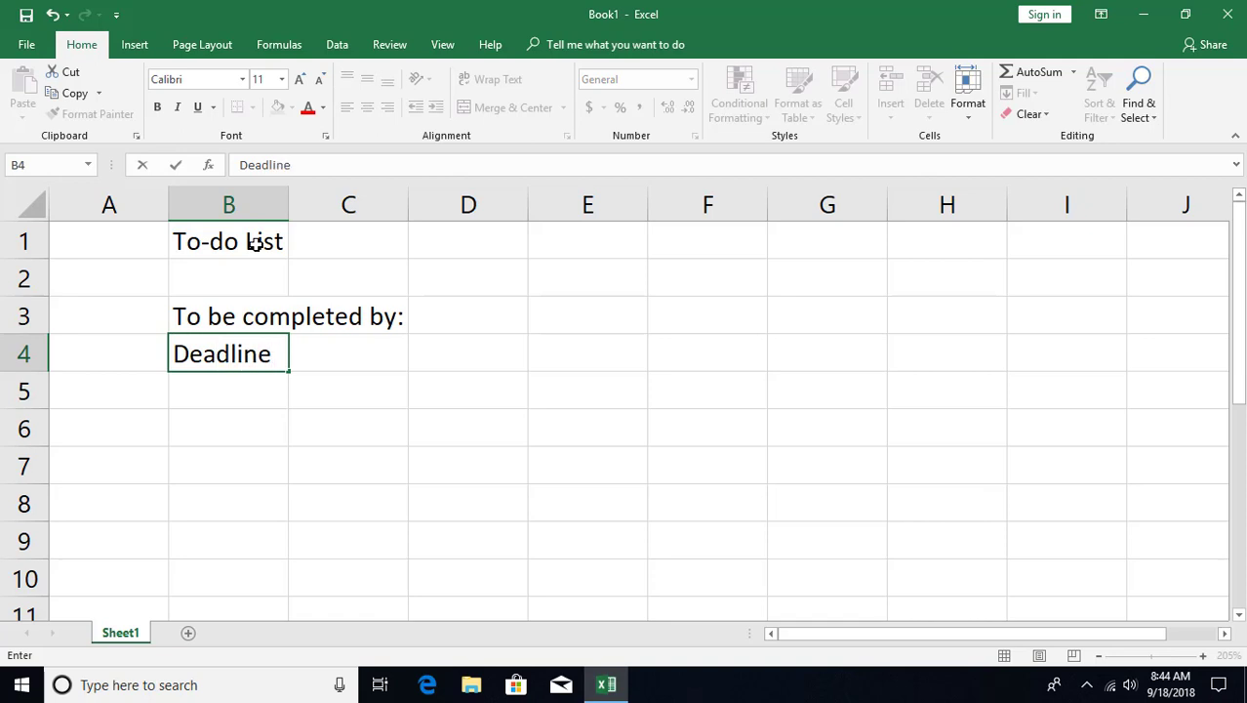
pyautogui.press('Tab')
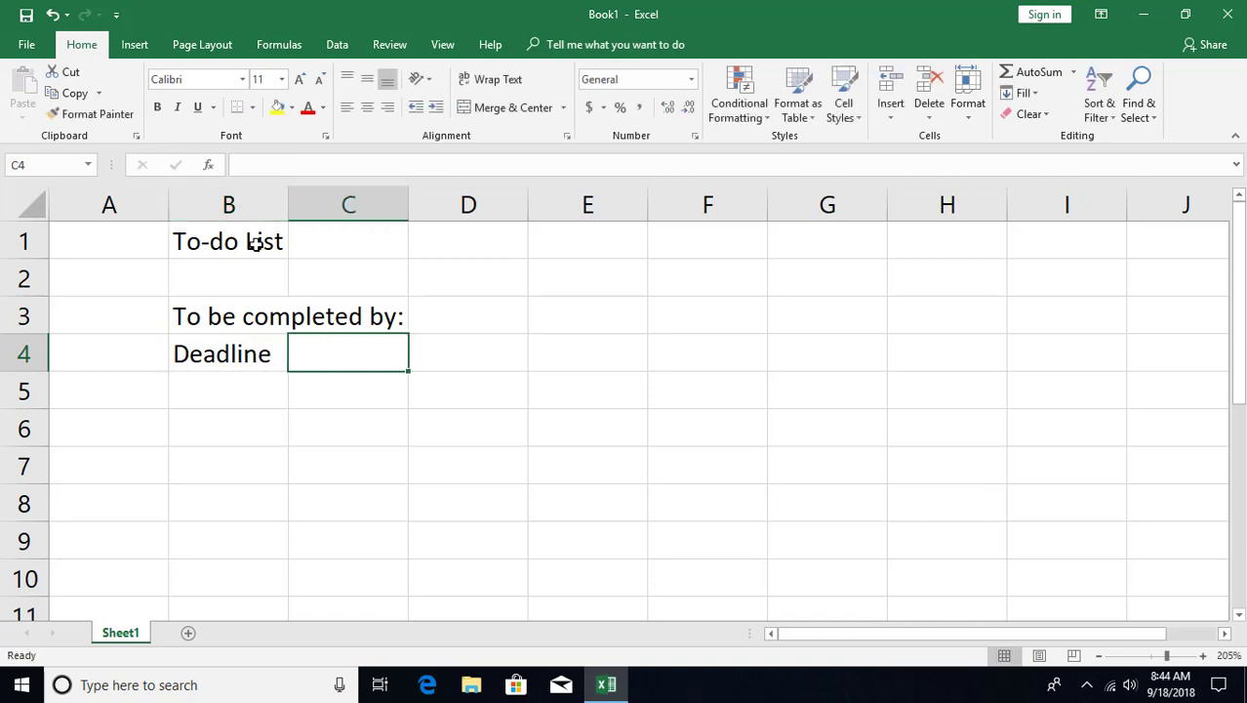
pyautogui.press('Left')
pyautogui.press('F2')
pyautogui.write(':')
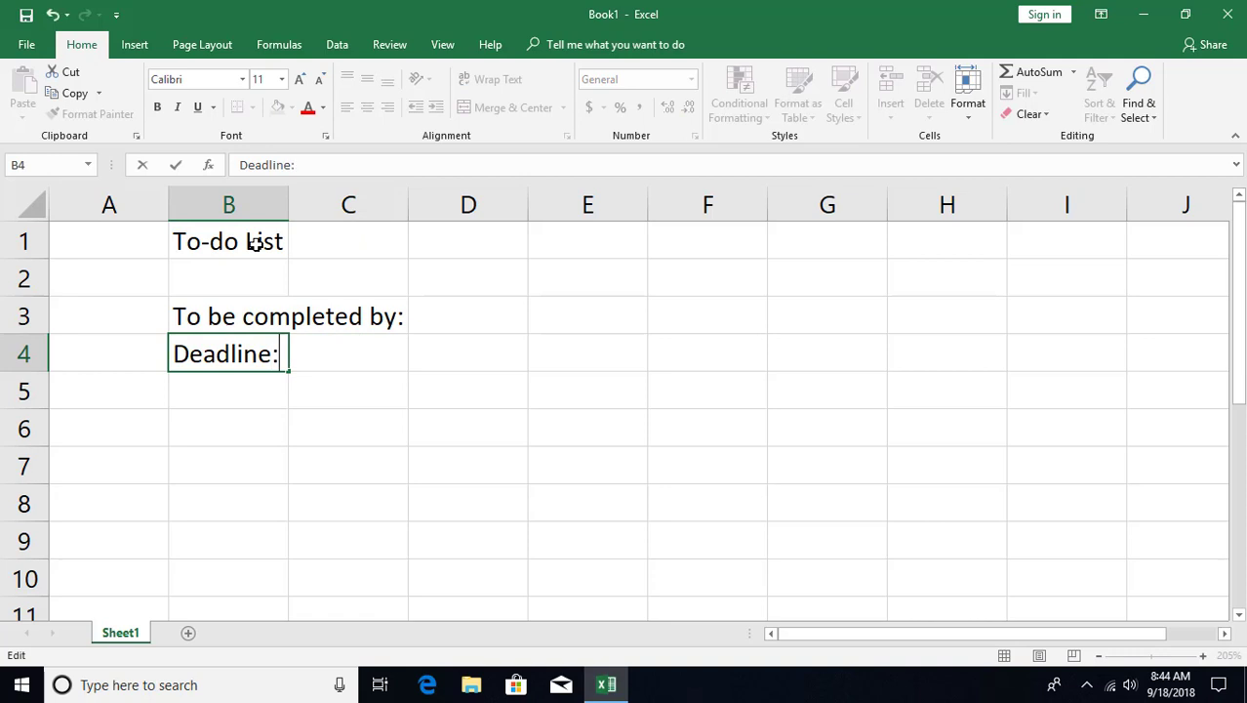
pyautogui.press('Return')
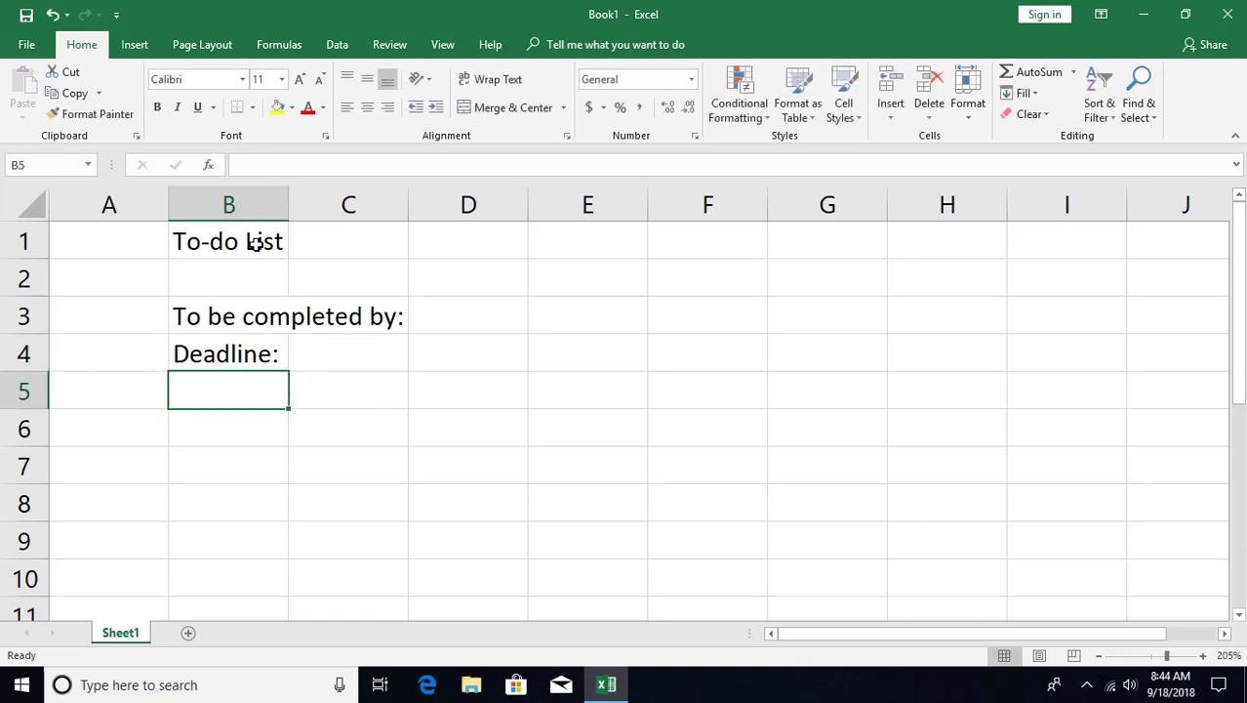
# Enter the section heading "Project 1" in cell B6, leaving row 5 empty
pyautogui.press('Return')
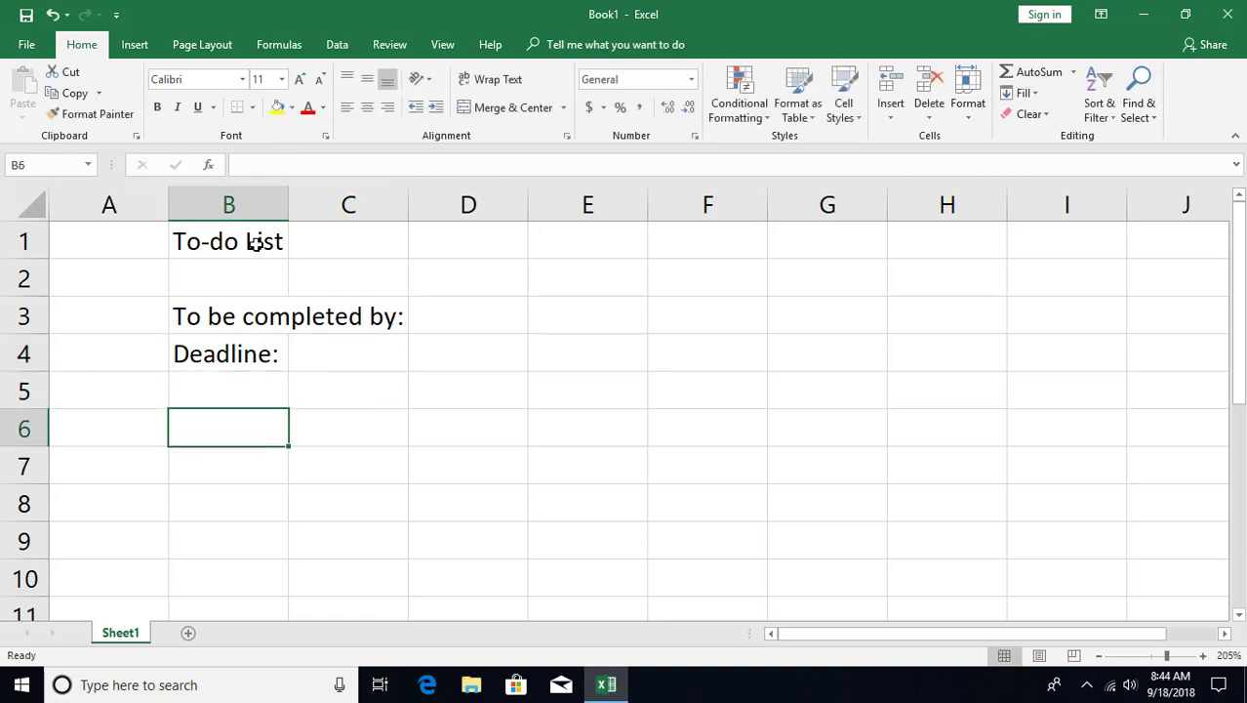
pyautogui.write('Project 1')
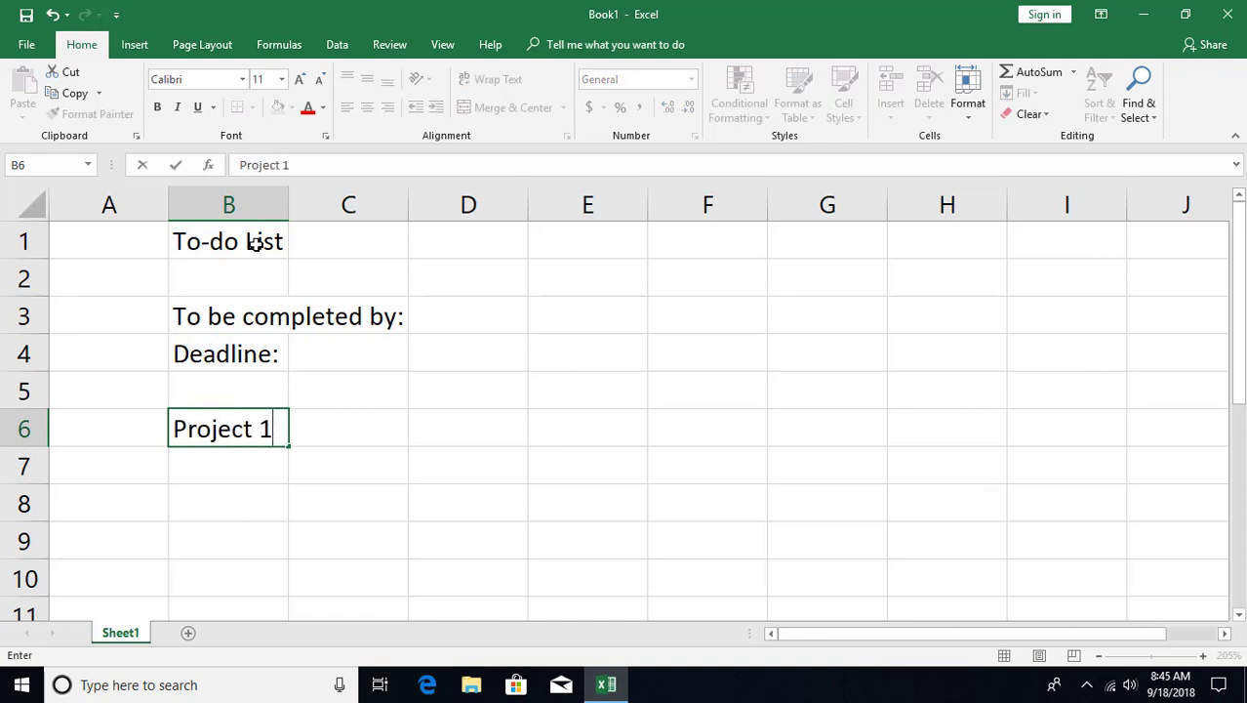
pyautogui.press('Return')
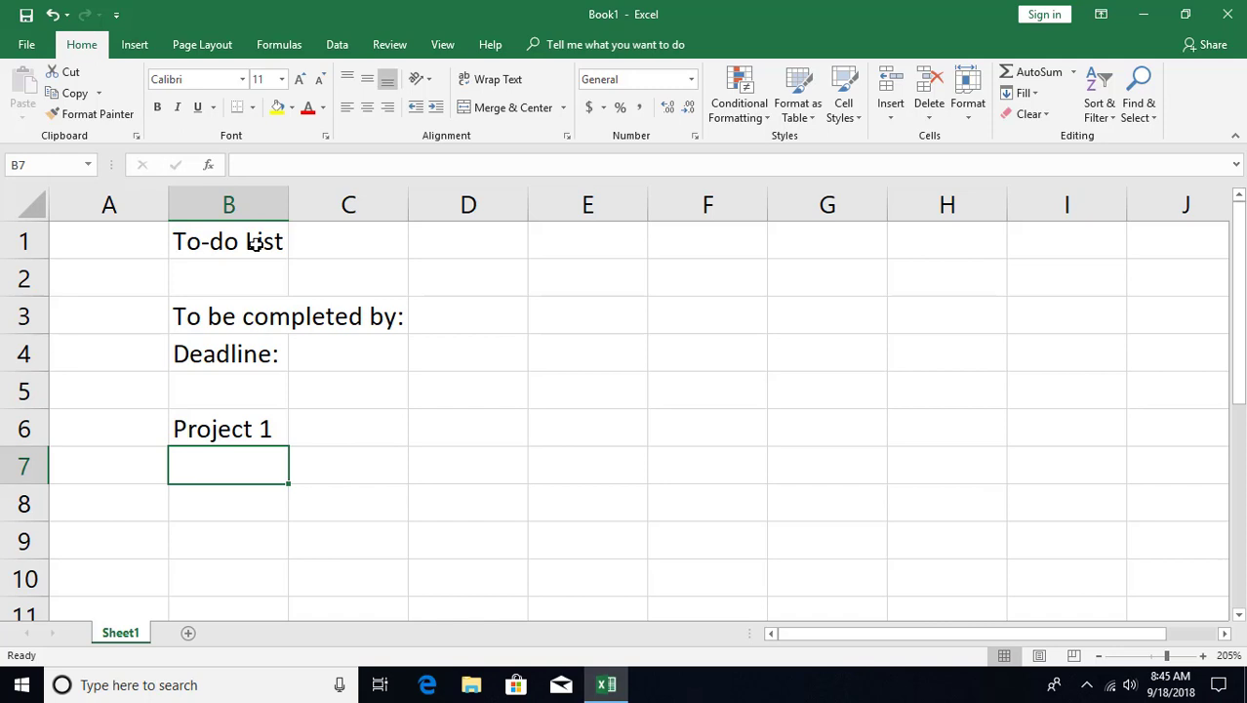
# Enter the column headings "% done", "Phase", "Due By" and "Note" in cells B7 to E7
pyautogui.write('%')
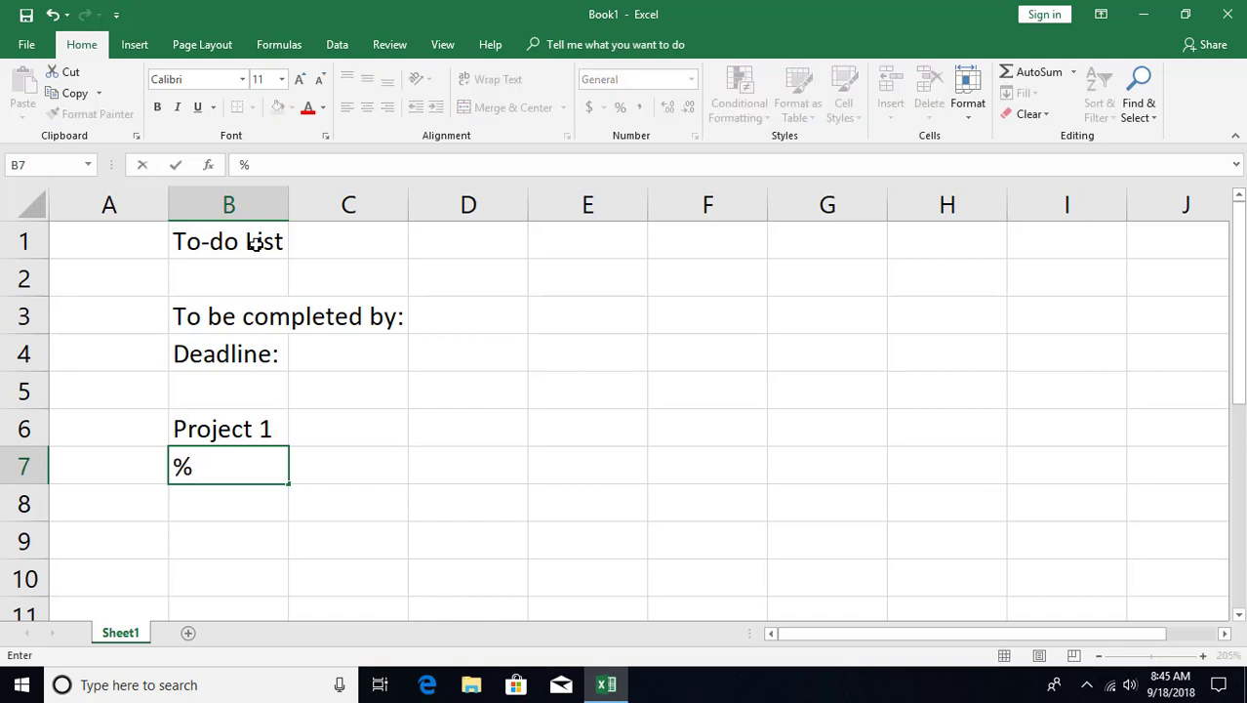
pyautogui.write(' done')
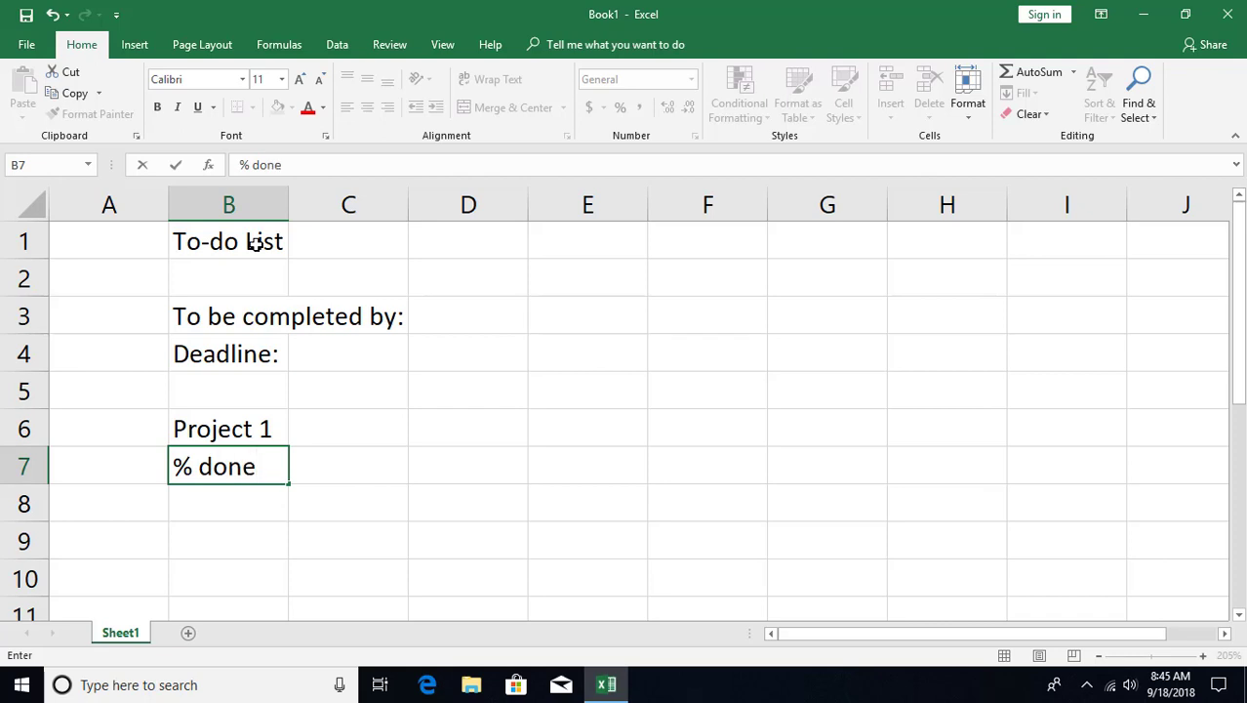
pyautogui.press('Tab')
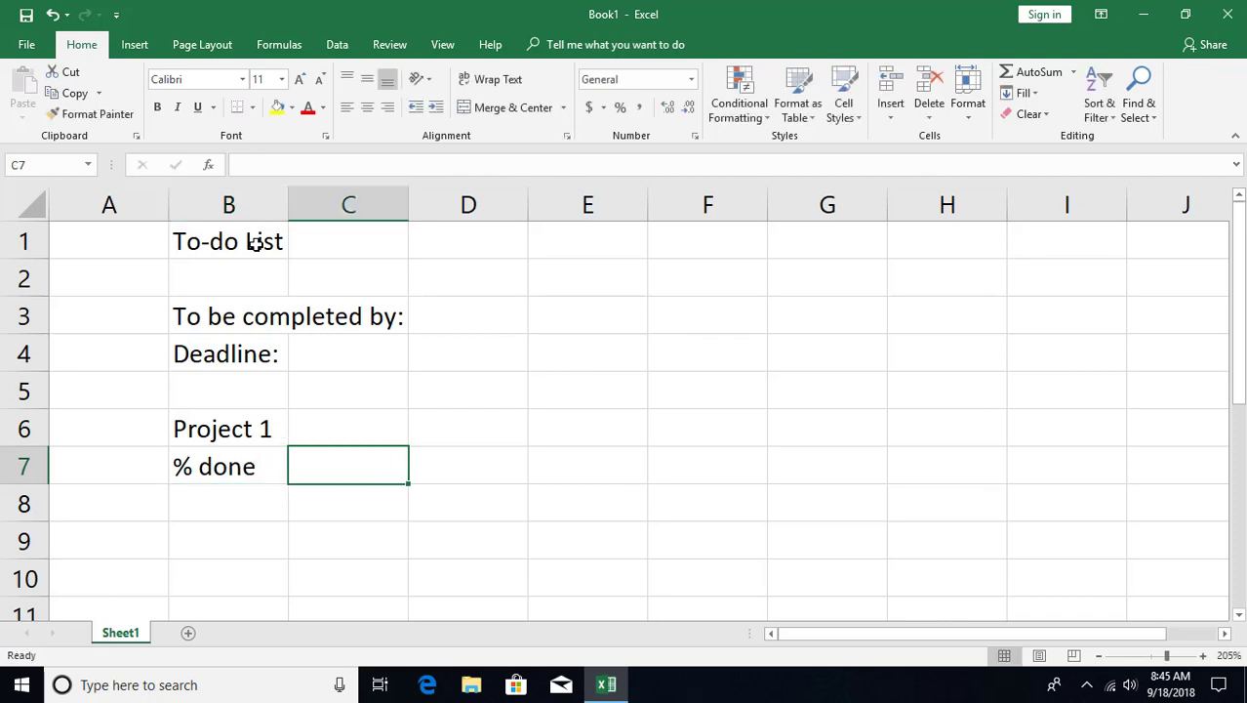
pyautogui.write('Phase')
pyautogui.press('Tab')
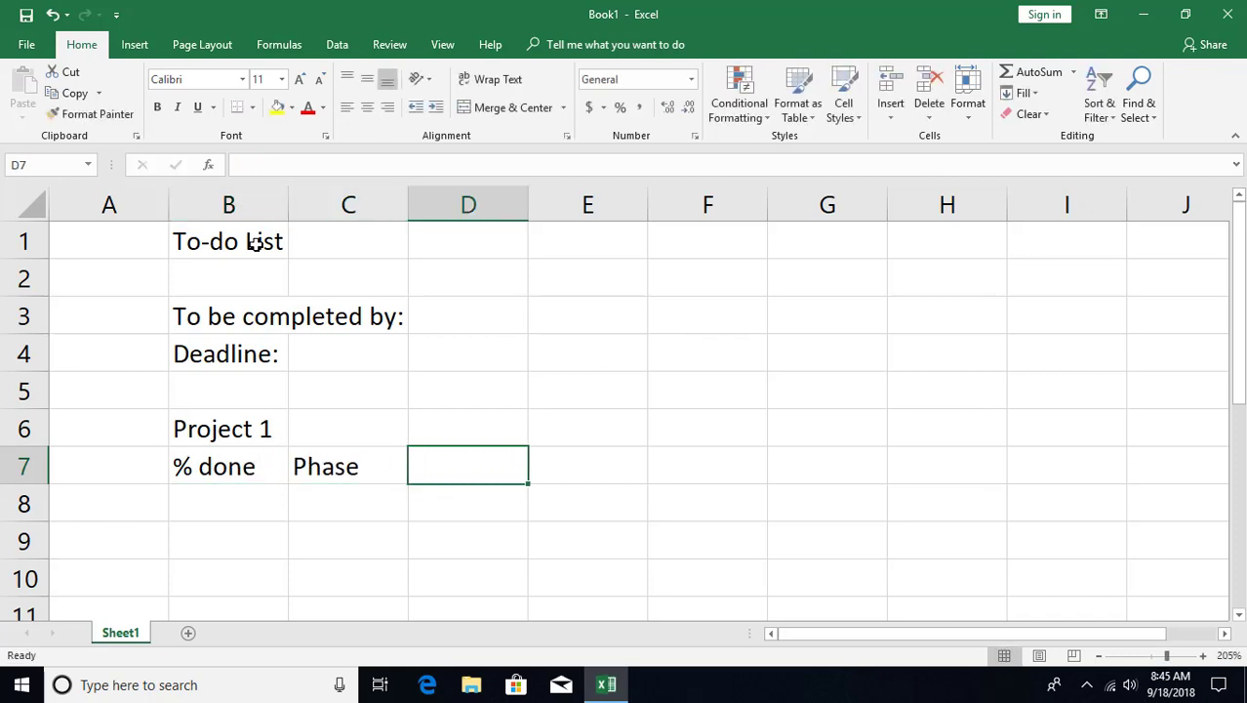
pyautogui.write('Due')
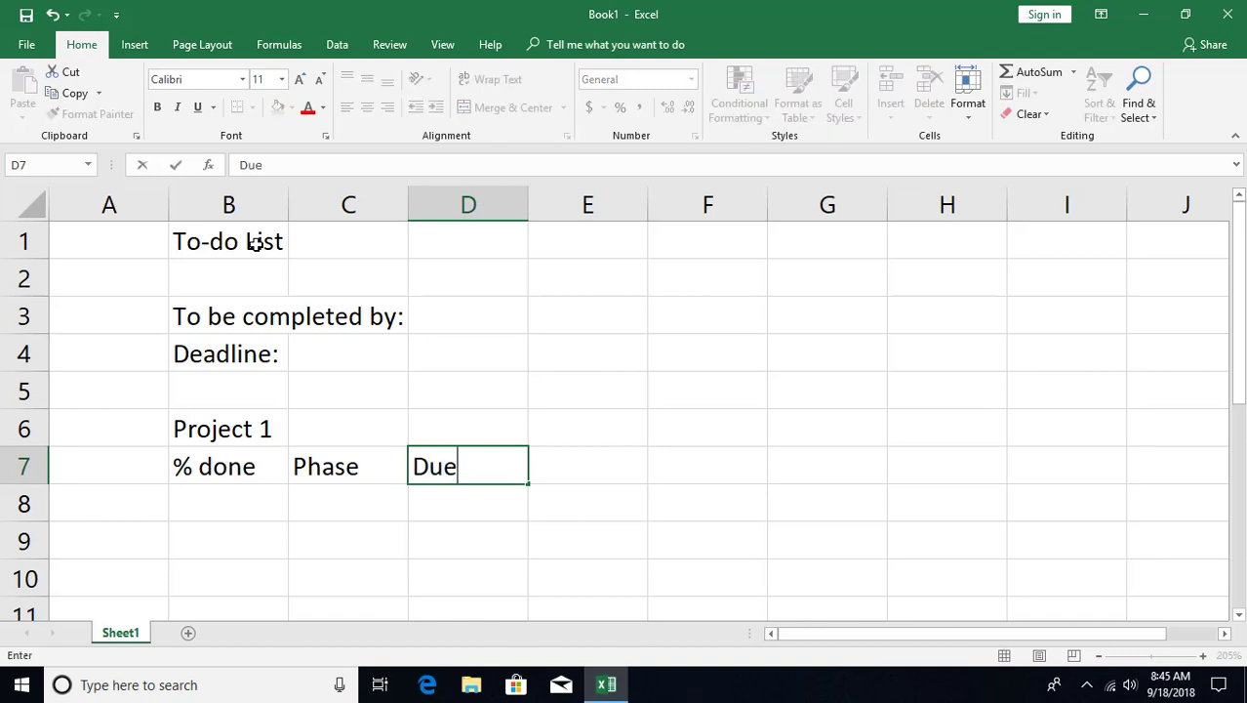
pyautogui.write(' By')
pyautogui.press('Tab')
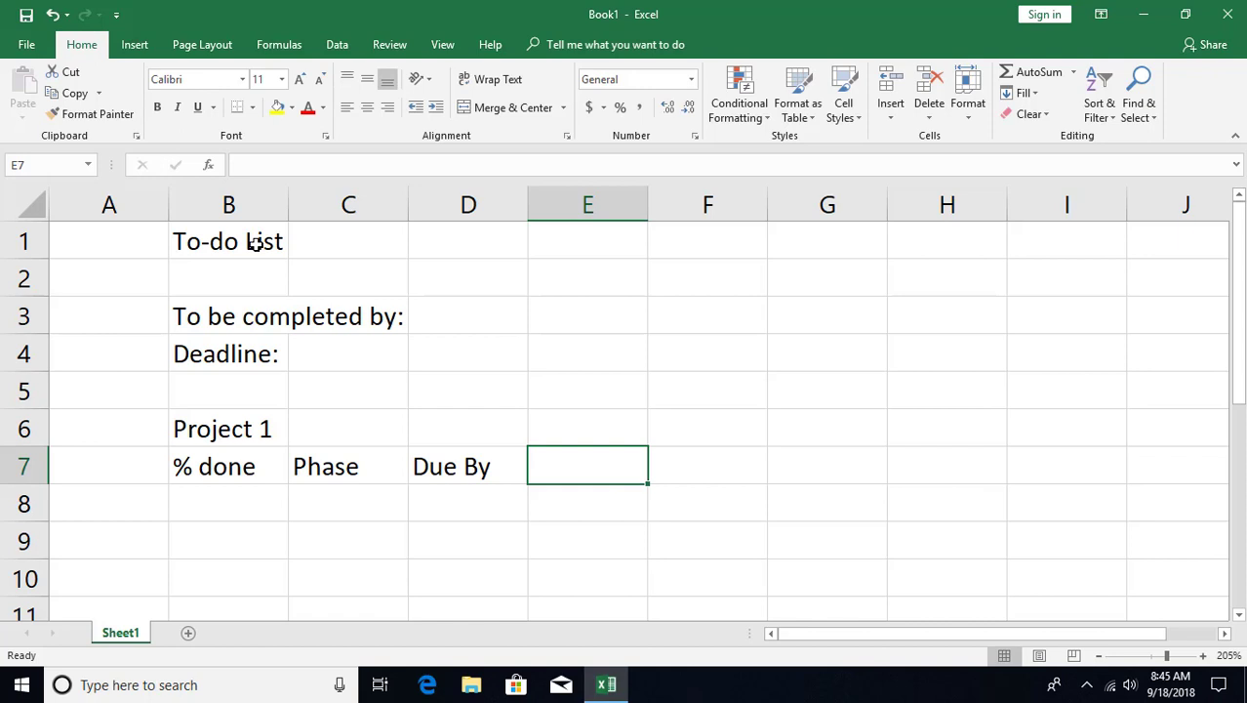
pyautogui.write('Note')
pyautogui.press('Return')
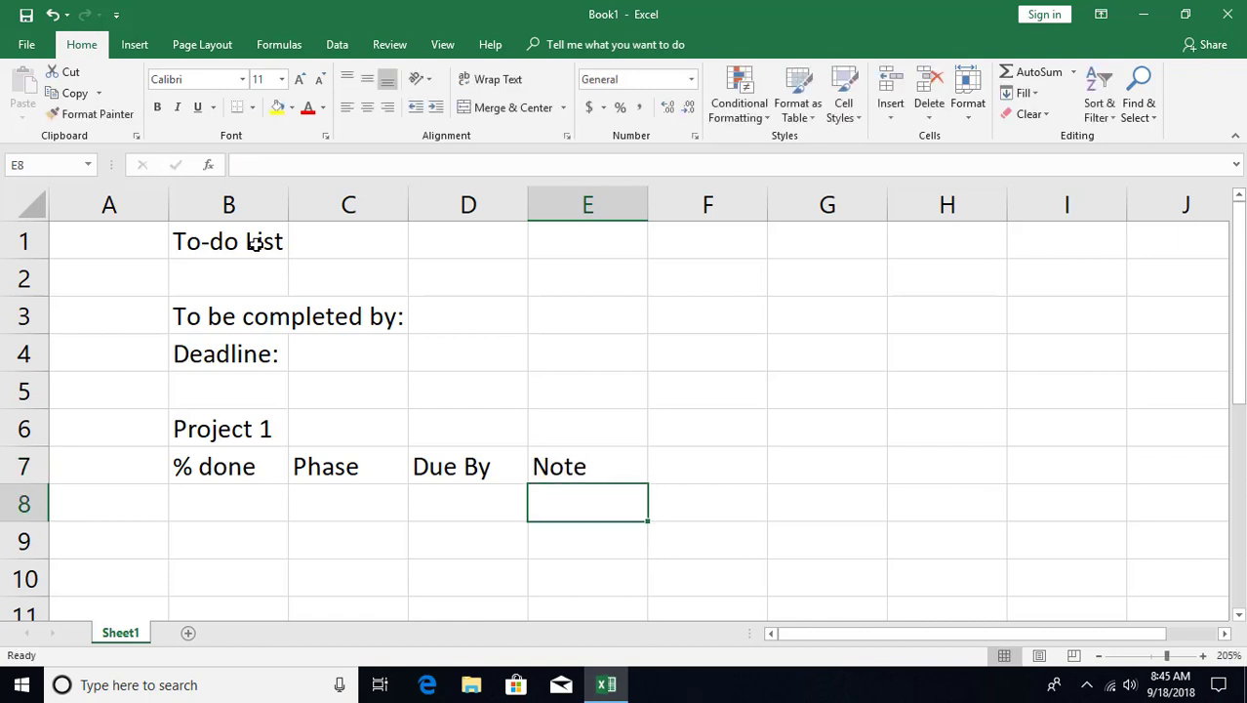
pyautogui.press('Left')
pyautogui.press('Left')
pyautogui.press('Left')
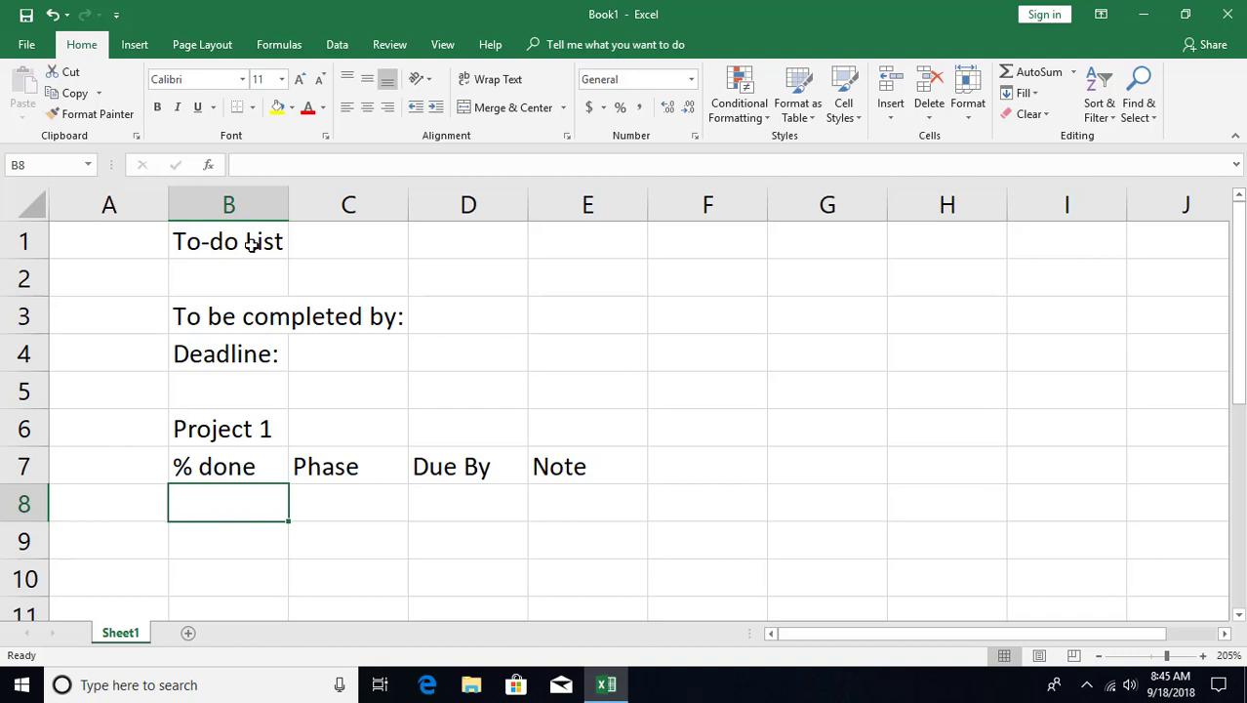
pyautogui.click(248, 242)
pyautogui.keyDown('ctrl'); pyautogui.click(242, 315); pyautogui.keyUp('ctrl')
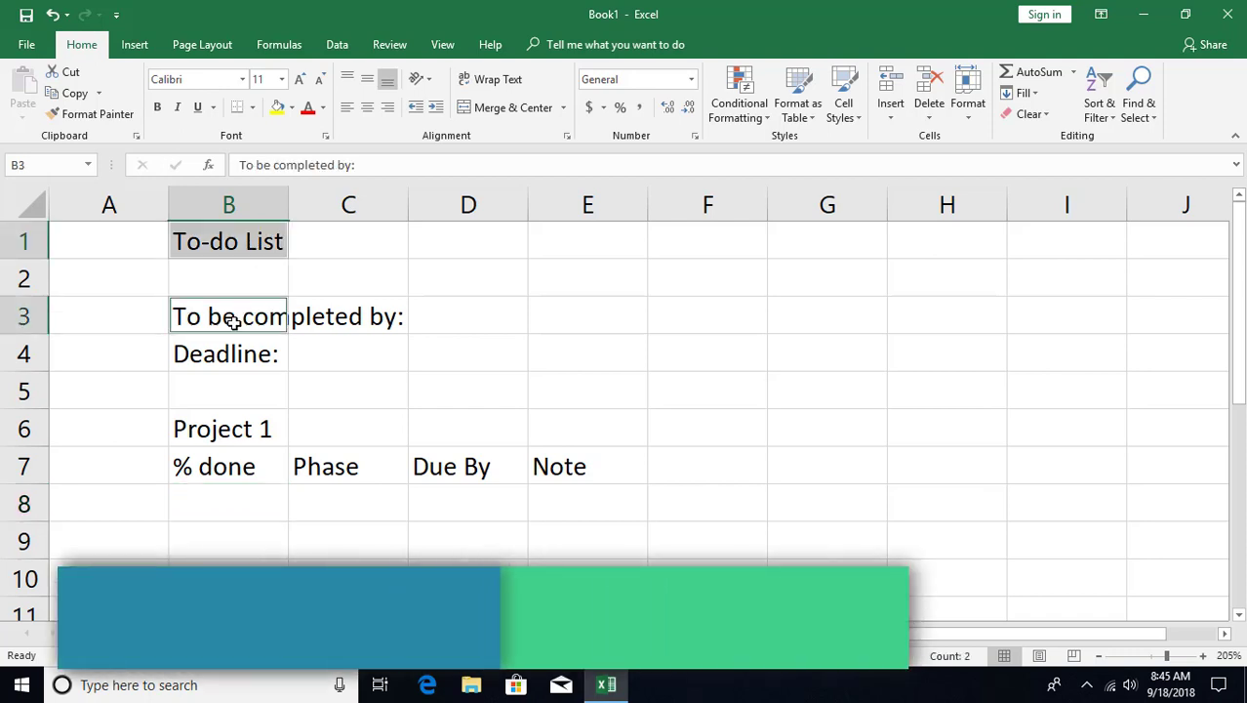
pyautogui.keyDown('ctrl'); pyautogui.click(225, 353); pyautogui.keyUp('ctrl')
pyautogui.click(234, 246)
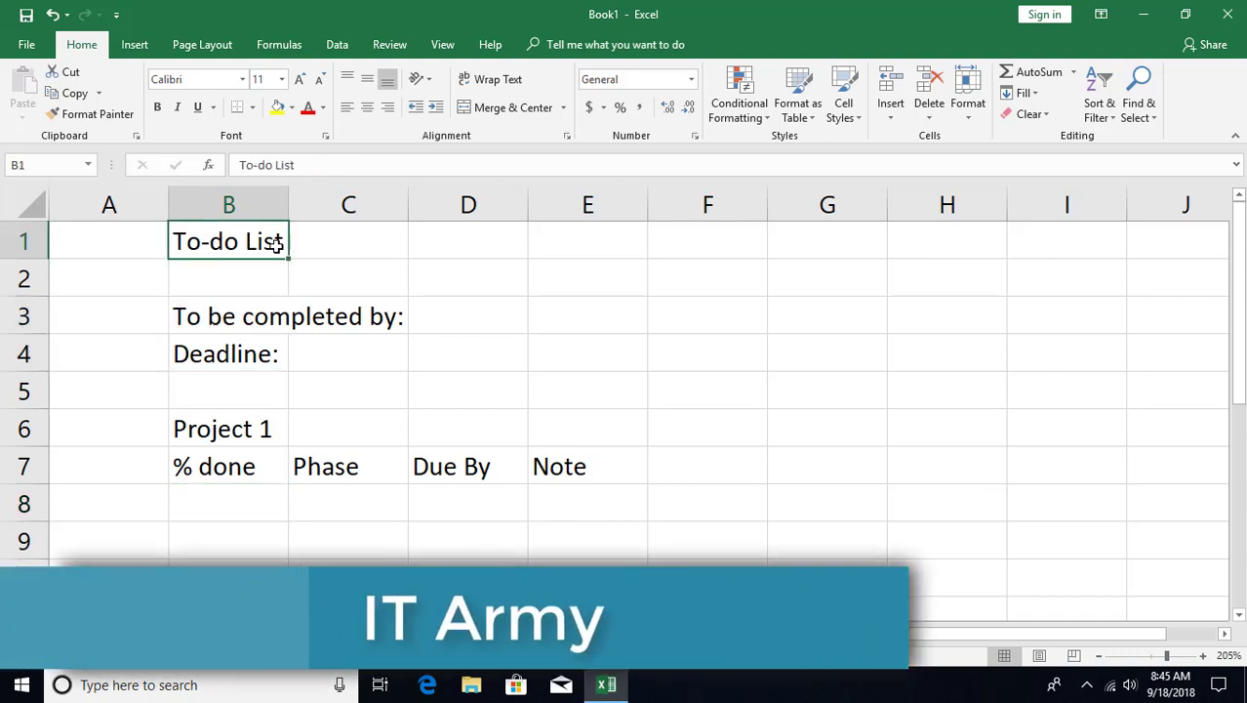
# Set the font of B1:E1, B3:E4 and B6:E7 to Franklin Gothic Book
pyautogui.moveTo(241, 244); pyautogui.dragTo(586, 244)
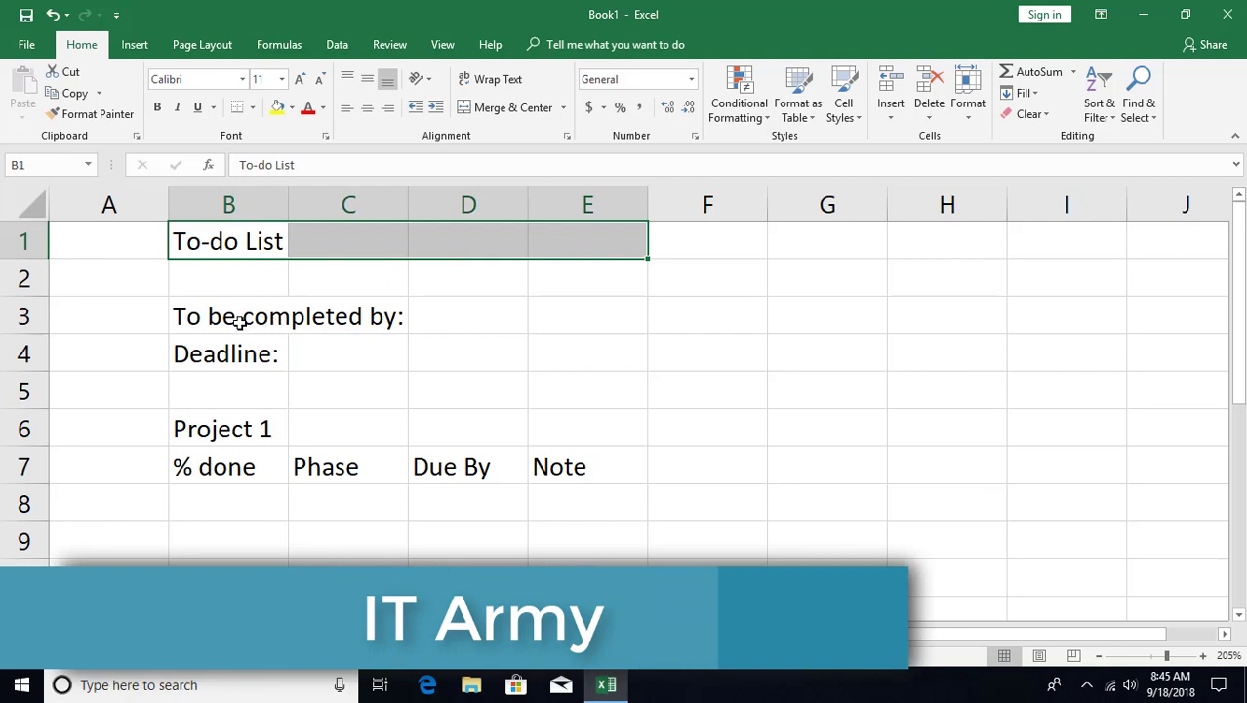
pyautogui.moveTo(266, 318); pyautogui.dragTo(538, 320)
pyautogui.moveTo(256, 346); pyautogui.dragTo(585, 346)
pyautogui.moveTo(213, 430); pyautogui.dragTo(546, 427)
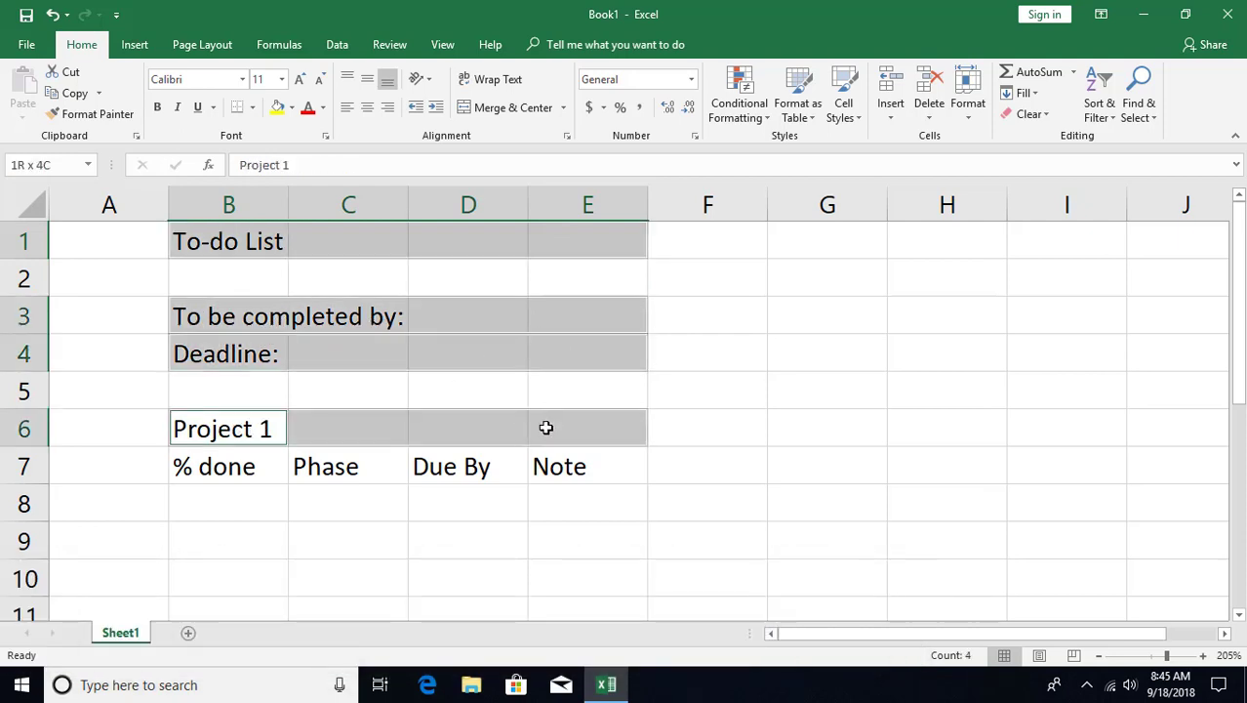
pyautogui.moveTo(271, 464); pyautogui.dragTo(585, 469)
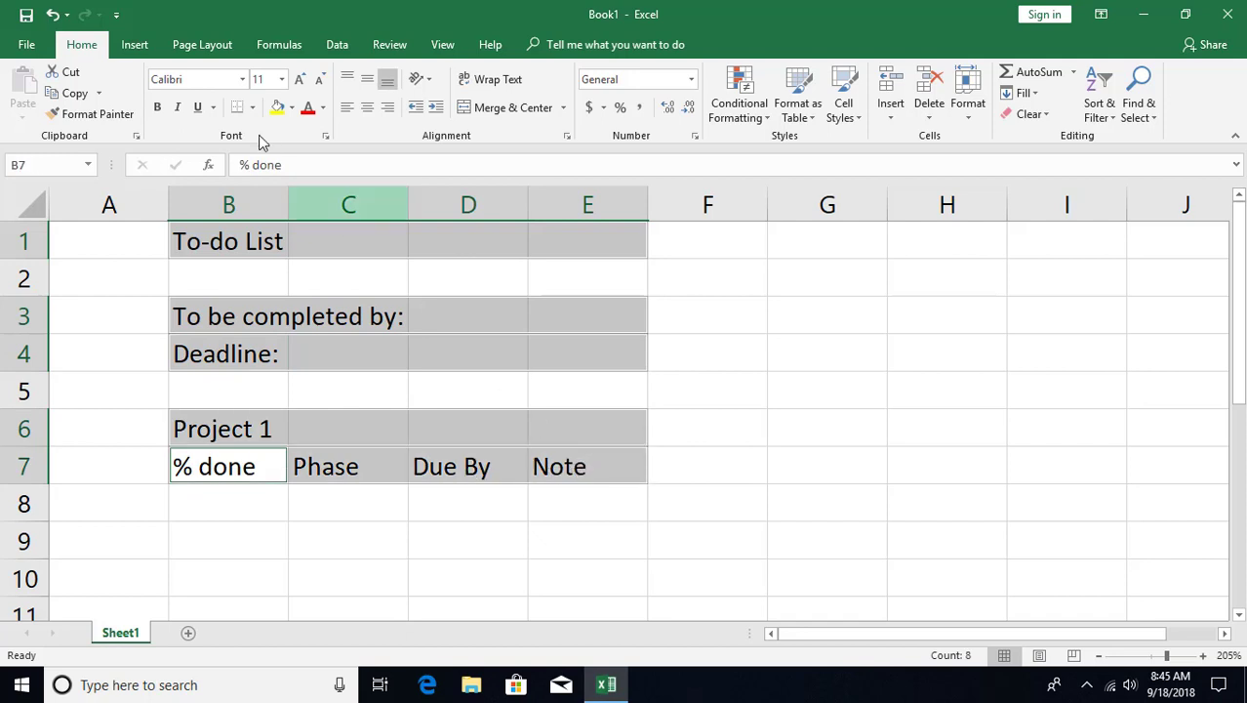
pyautogui.click(219, 78)
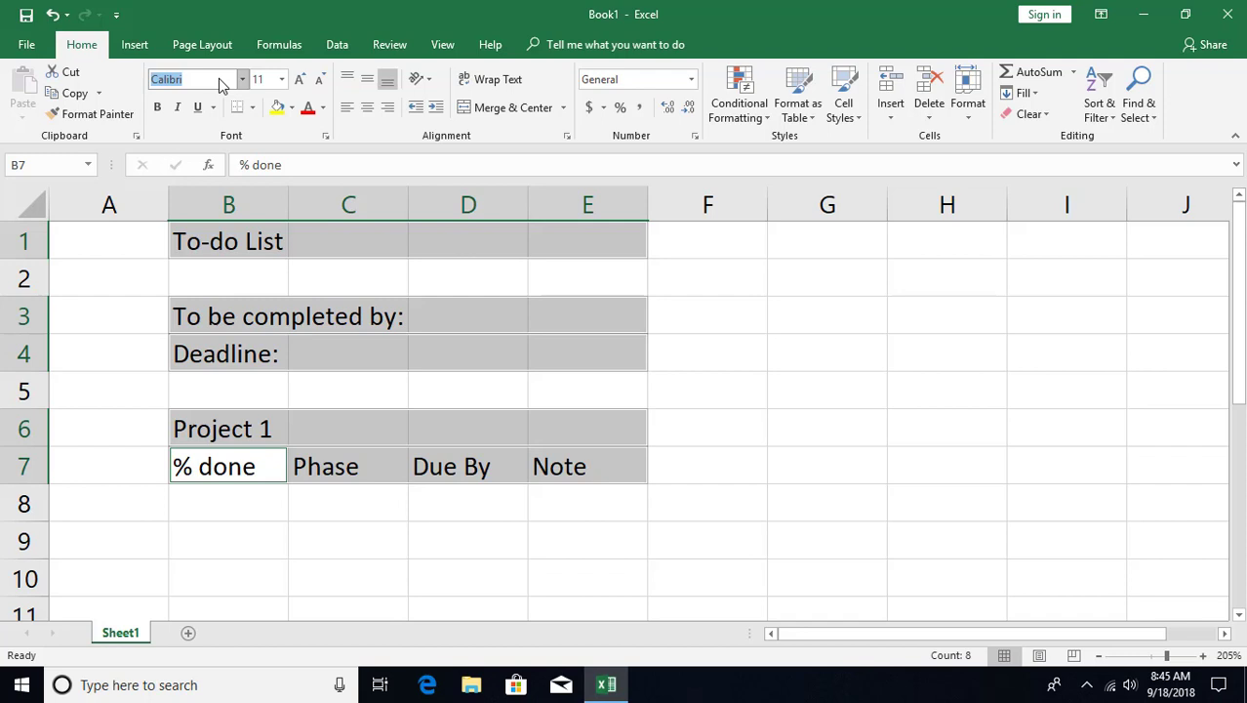
pyautogui.write('Franklin Gothic Bo')
pyautogui.press('Tab')
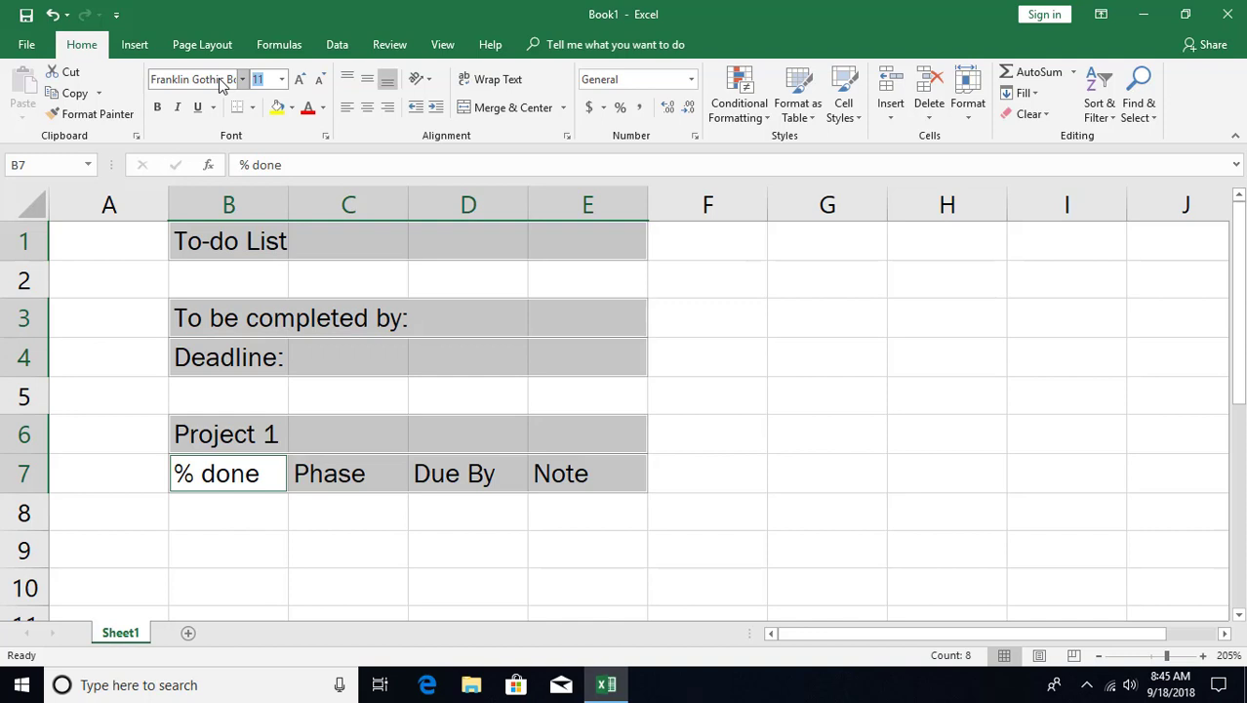
# Set the "To-do List" title in B1 to font size 24 and make row 1 taller
pyautogui.click(233, 242)
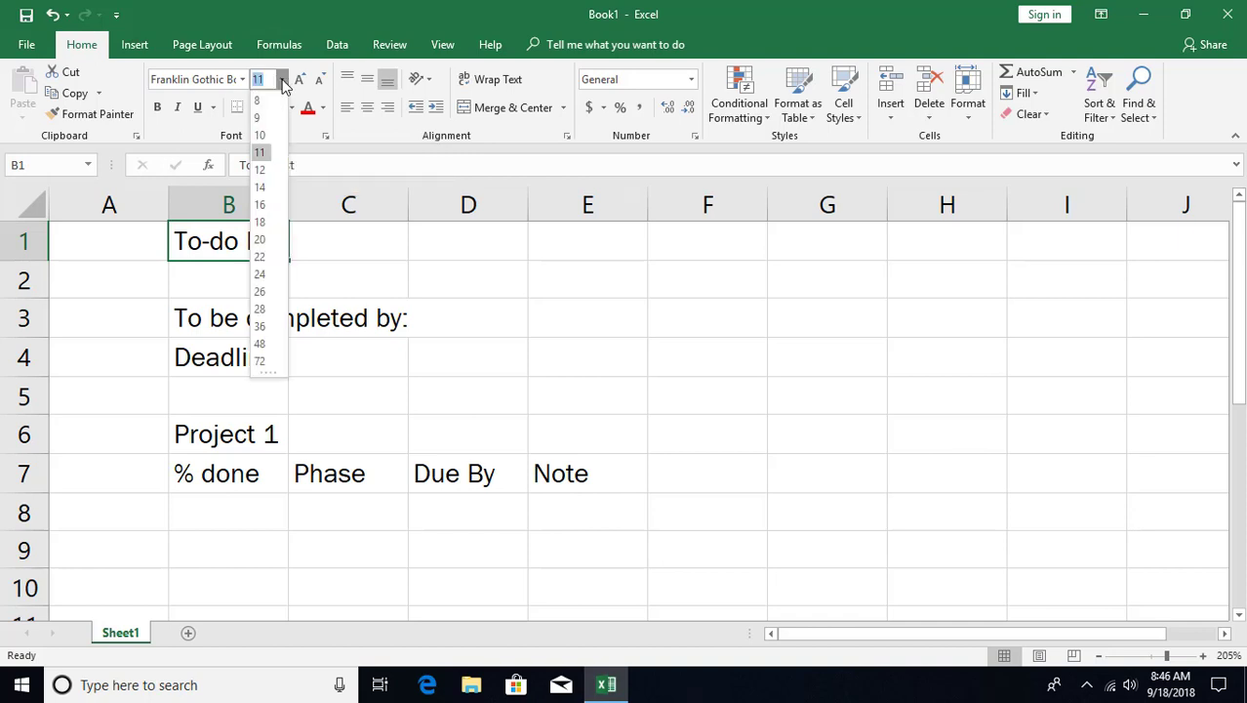
pyautogui.click(260, 274)
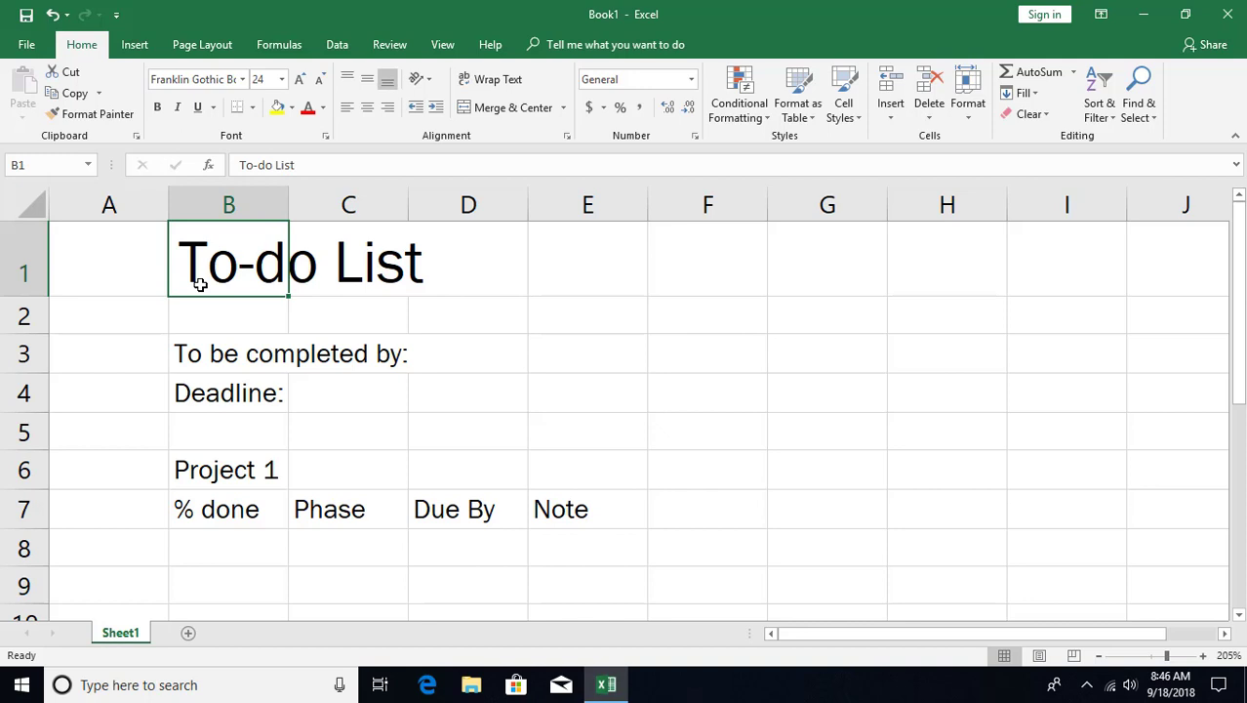
pyautogui.moveTo(21, 296); pyautogui.dragTo(21, 324)
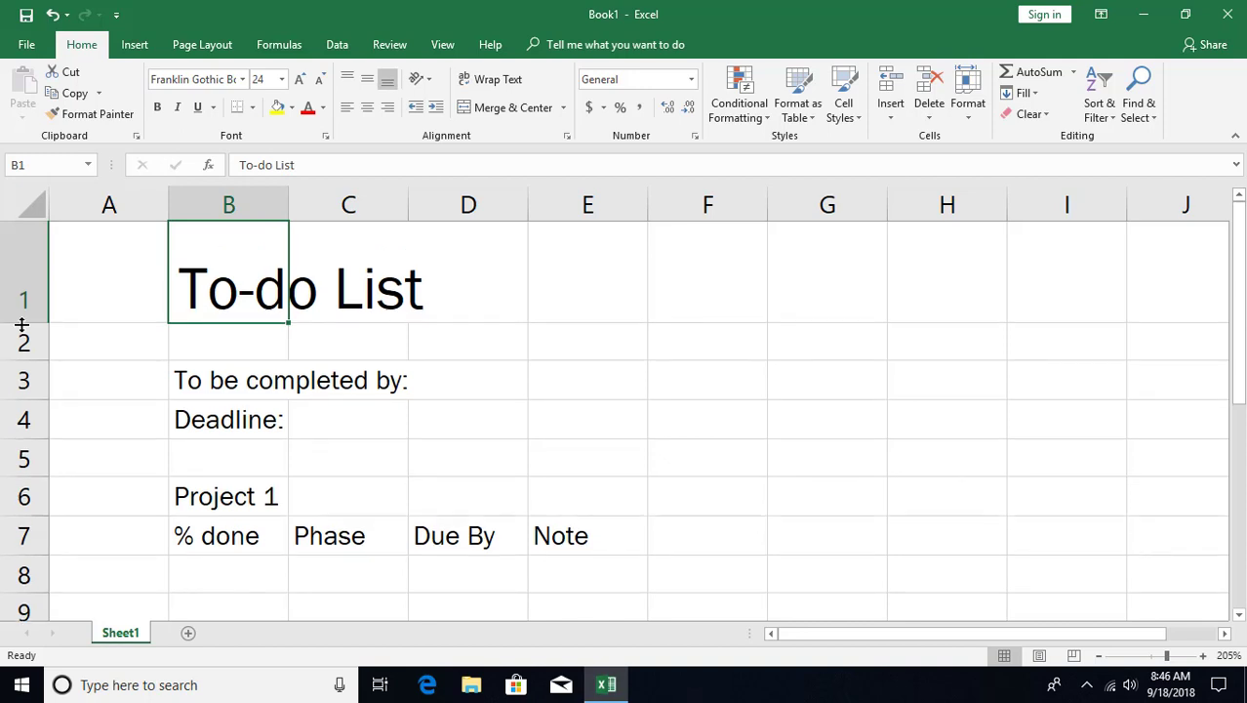
# Narrow column A and widen columns C, D and E, making the Note column the widest
pyautogui.moveTo(167, 204); pyautogui.dragTo(94, 204)
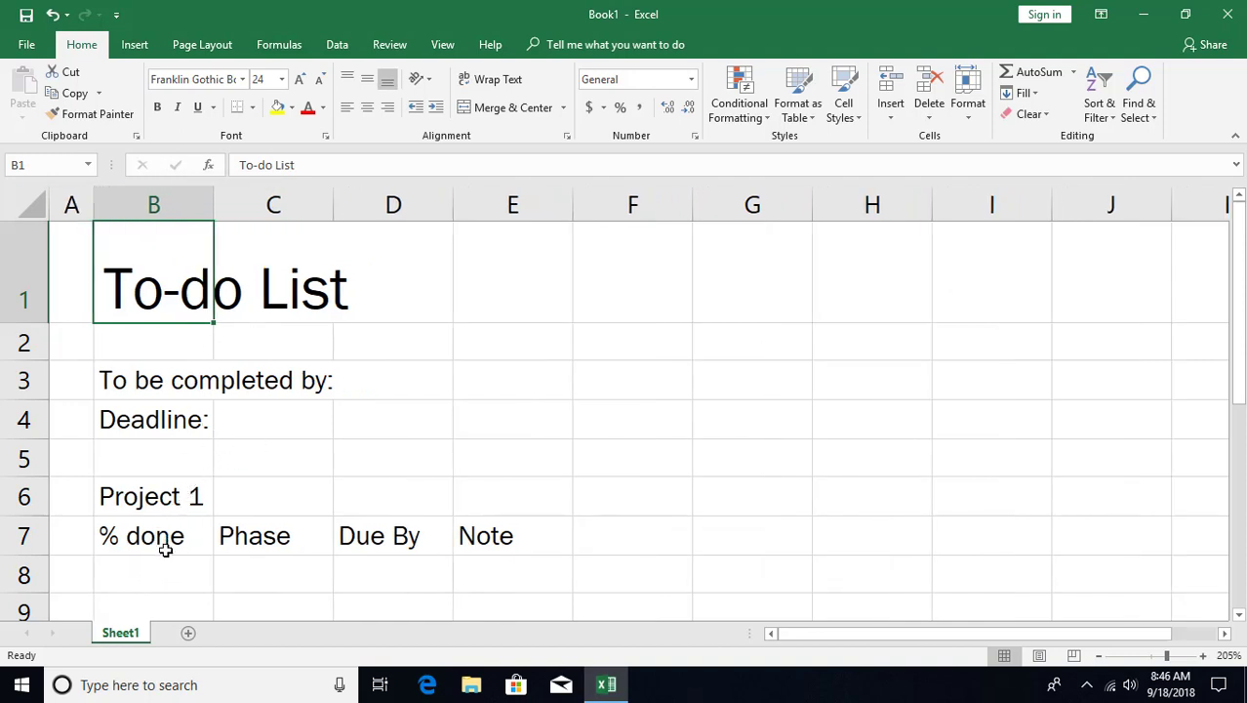
pyautogui.moveTo(333, 204); pyautogui.dragTo(416, 204)
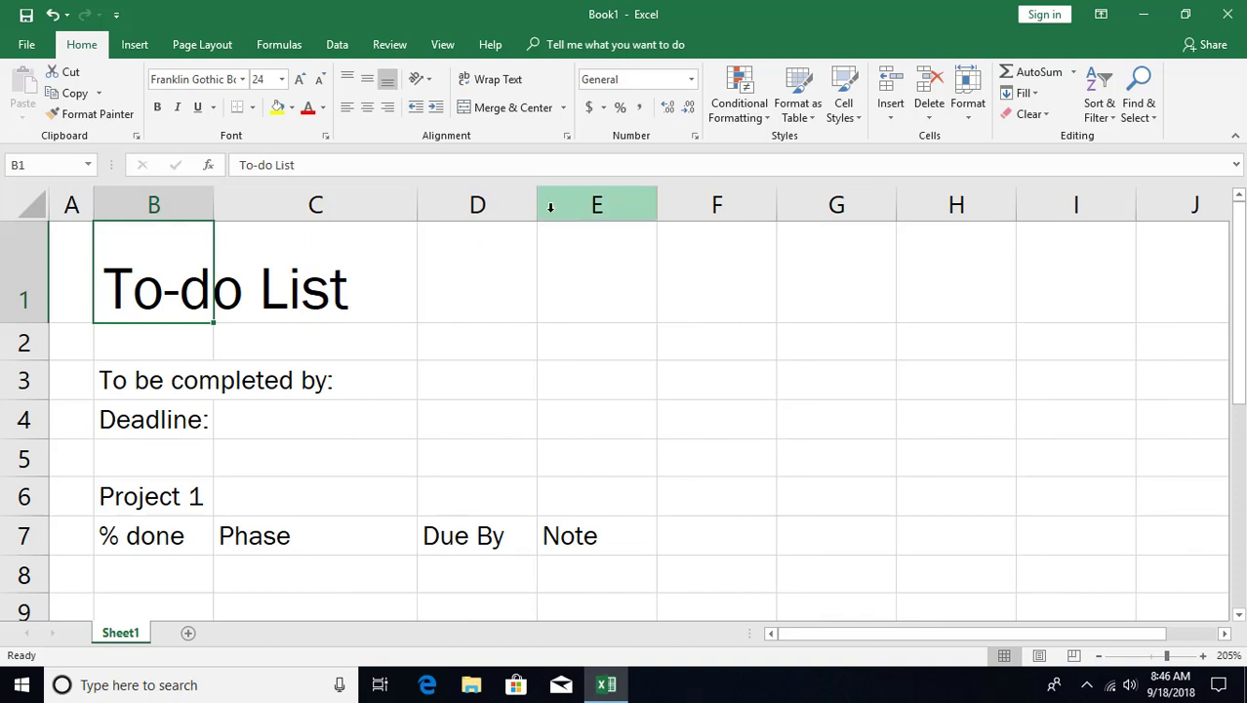
pyautogui.moveTo(538, 205); pyautogui.dragTo(577, 208)
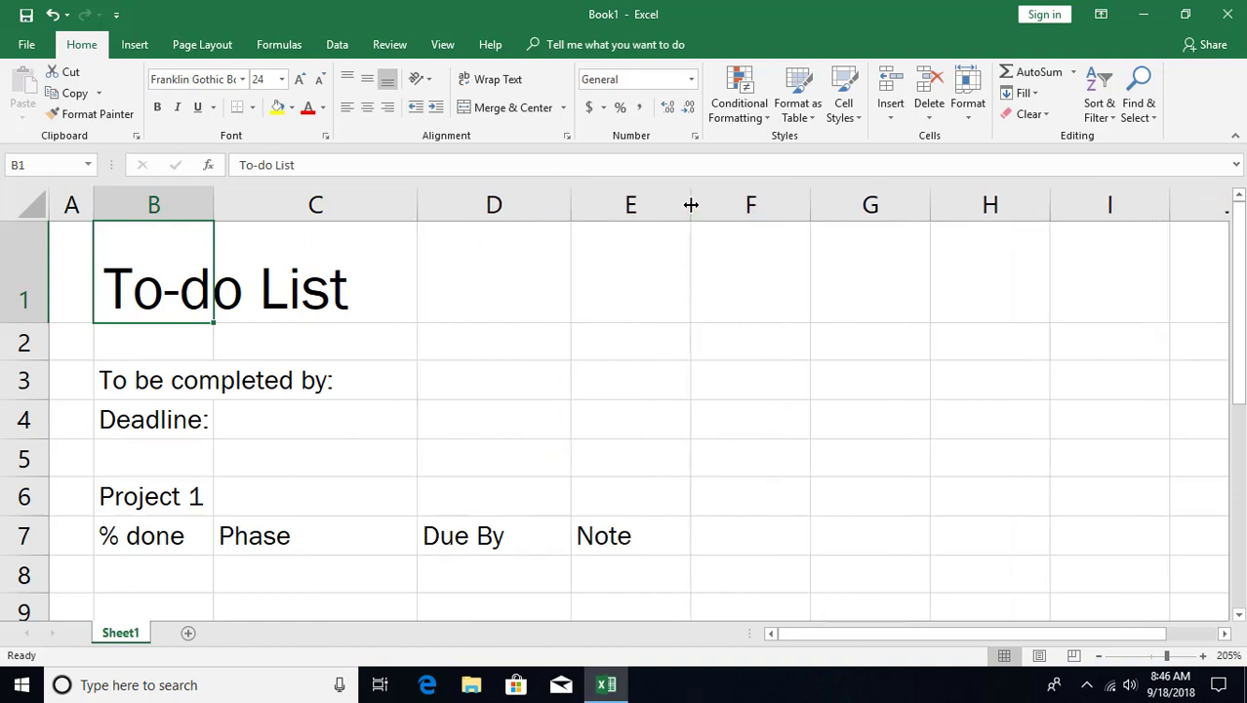
pyautogui.moveTo(695, 204); pyautogui.dragTo(879, 203)
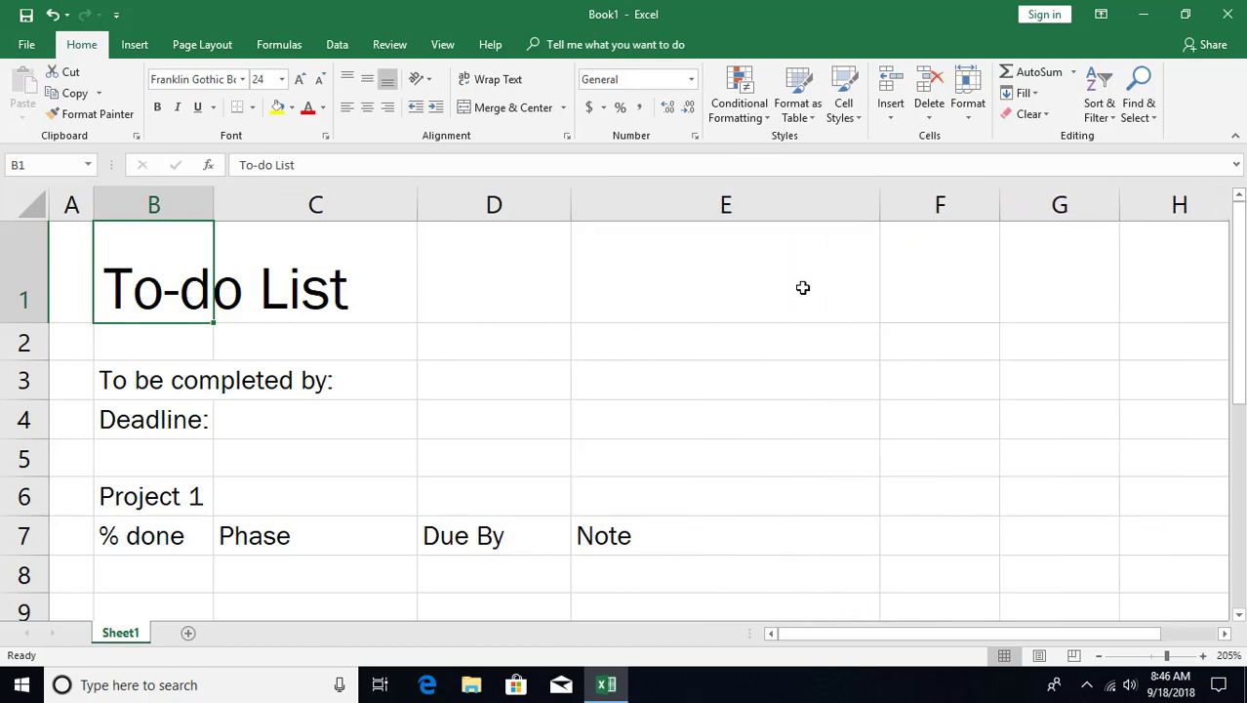
pyautogui.moveTo(882, 203); pyautogui.dragTo(913, 204)
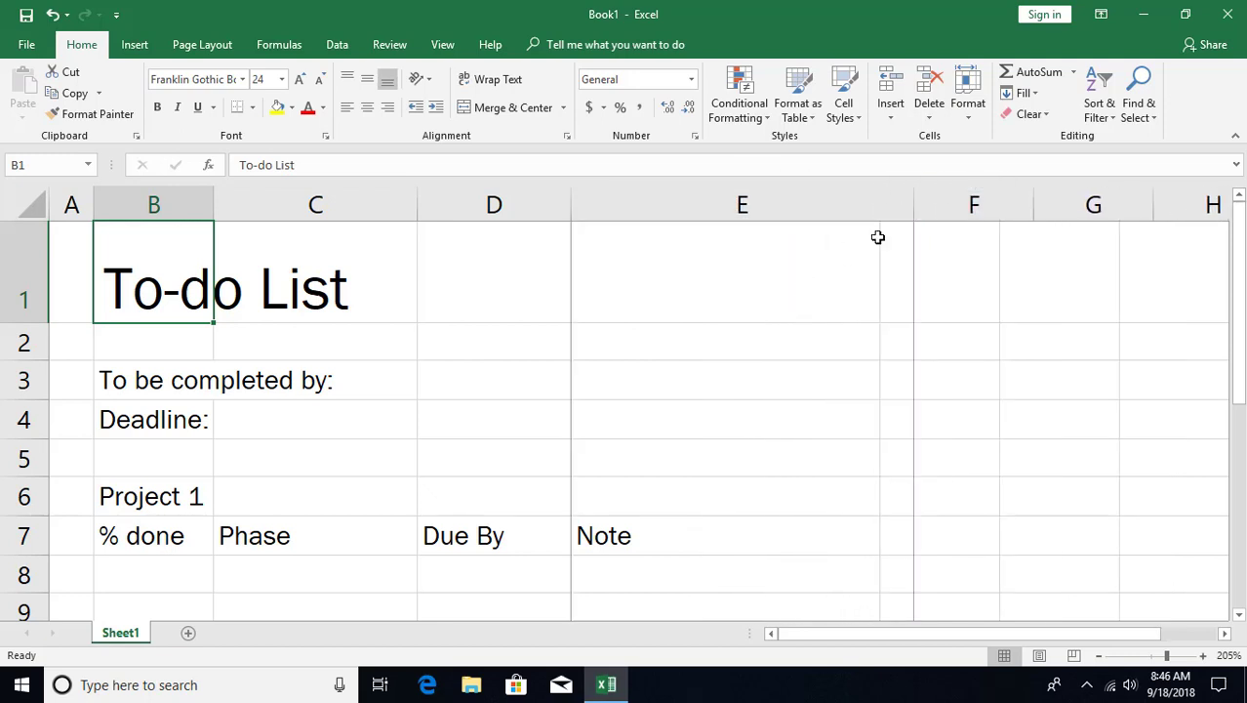
# Set the font size of the "To be completed by:" and "Deadline:" rows, B3:E4, to 12
pyautogui.scroll(-6, 746, 368)
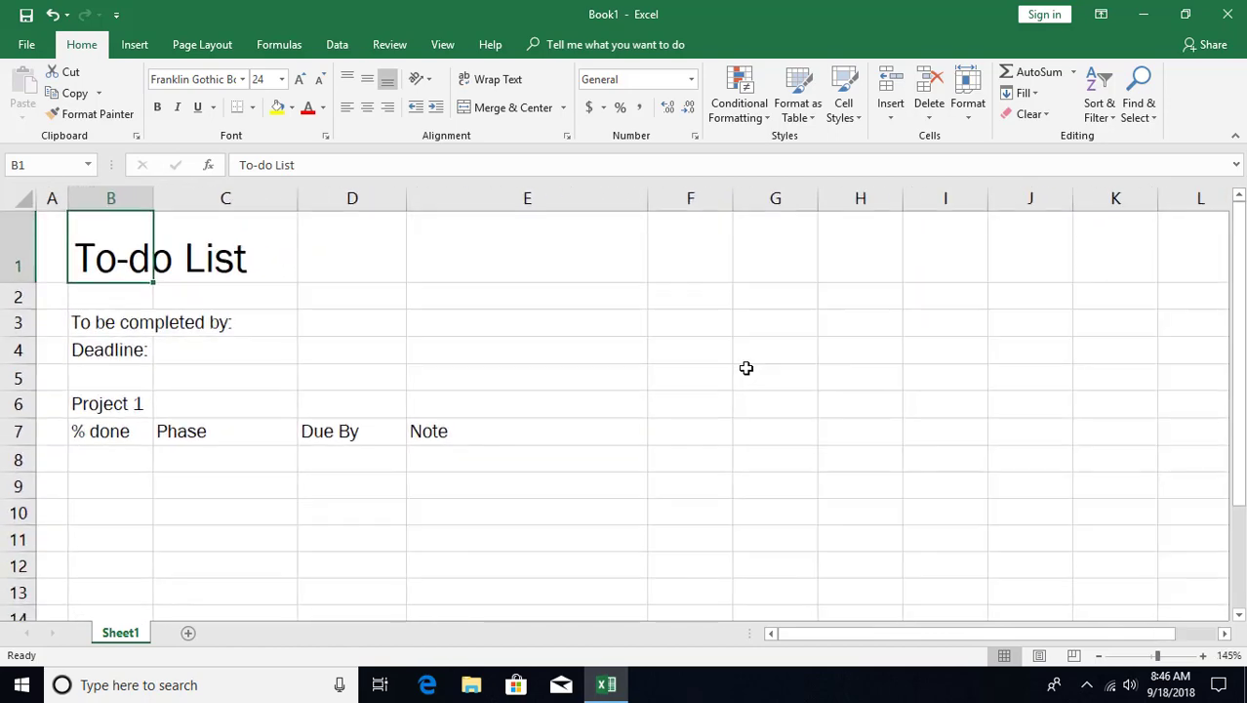
pyautogui.scroll(-1, 746, 368)
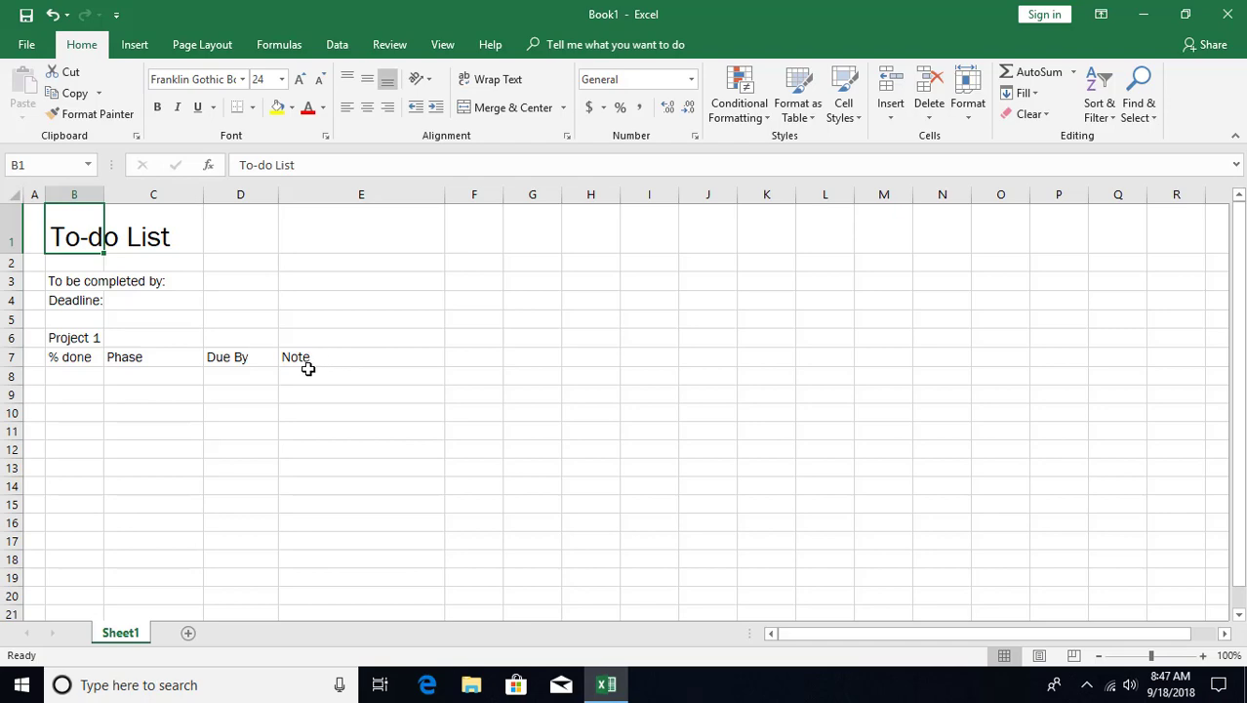
pyautogui.scroll(6, 456, 361)
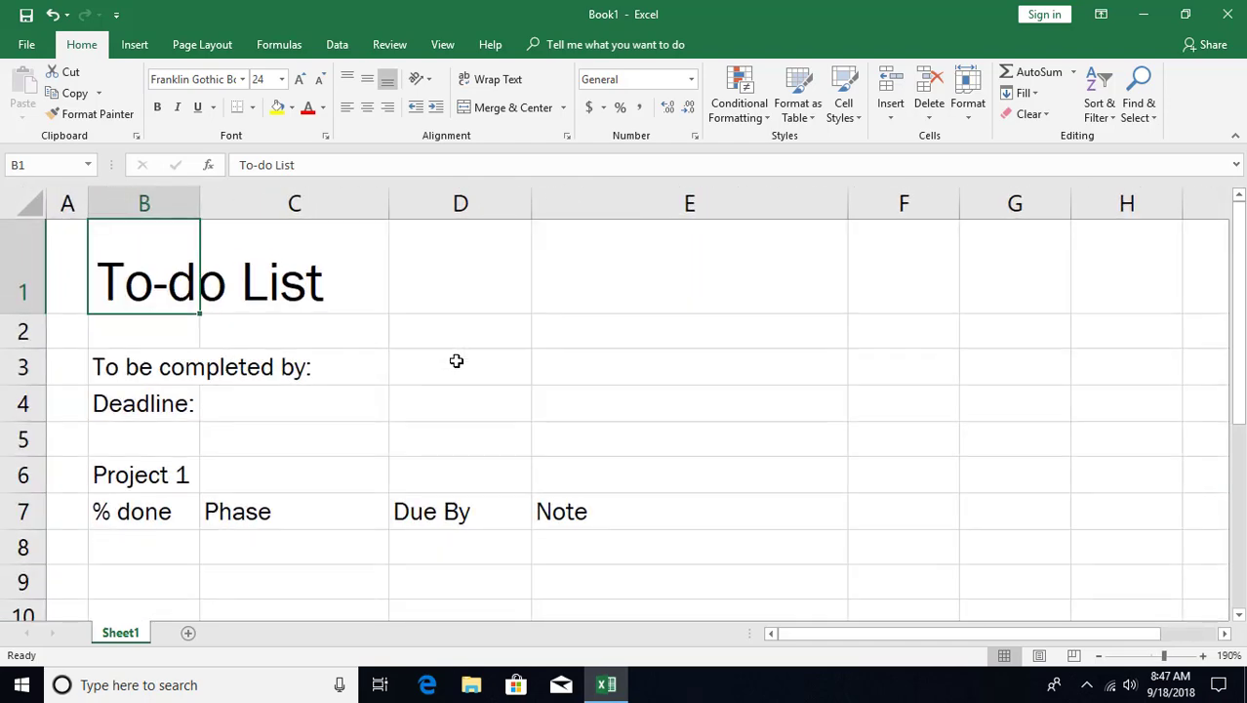
pyautogui.click(160, 511)
pyautogui.click(232, 510)
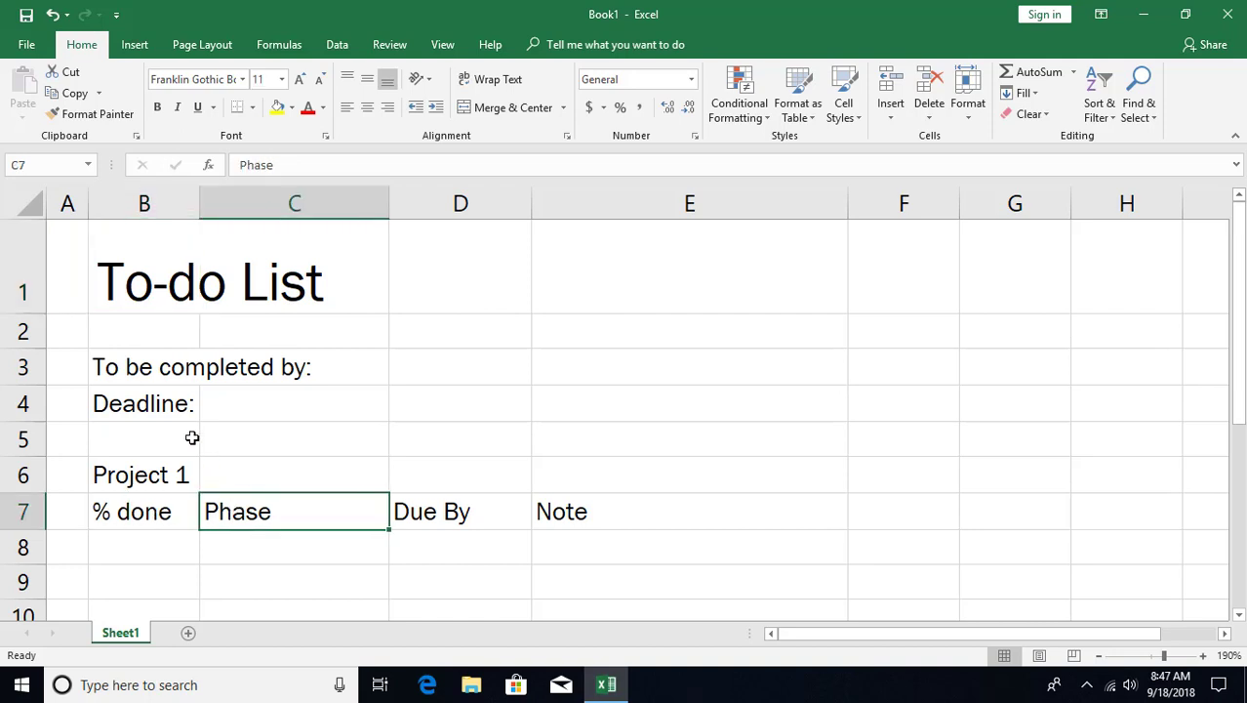
pyautogui.click(173, 369)
pyautogui.moveTo(142, 370); pyautogui.dragTo(562, 405)
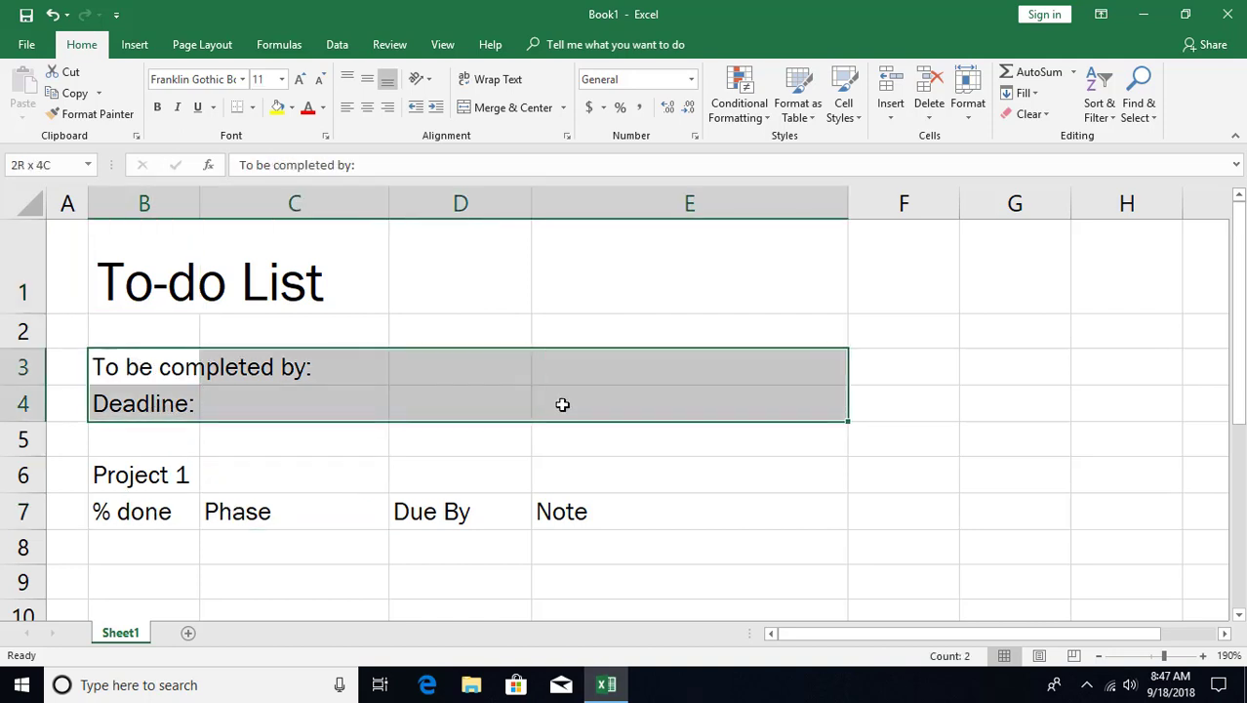
pyautogui.click(282, 79)
pyautogui.click(266, 176)
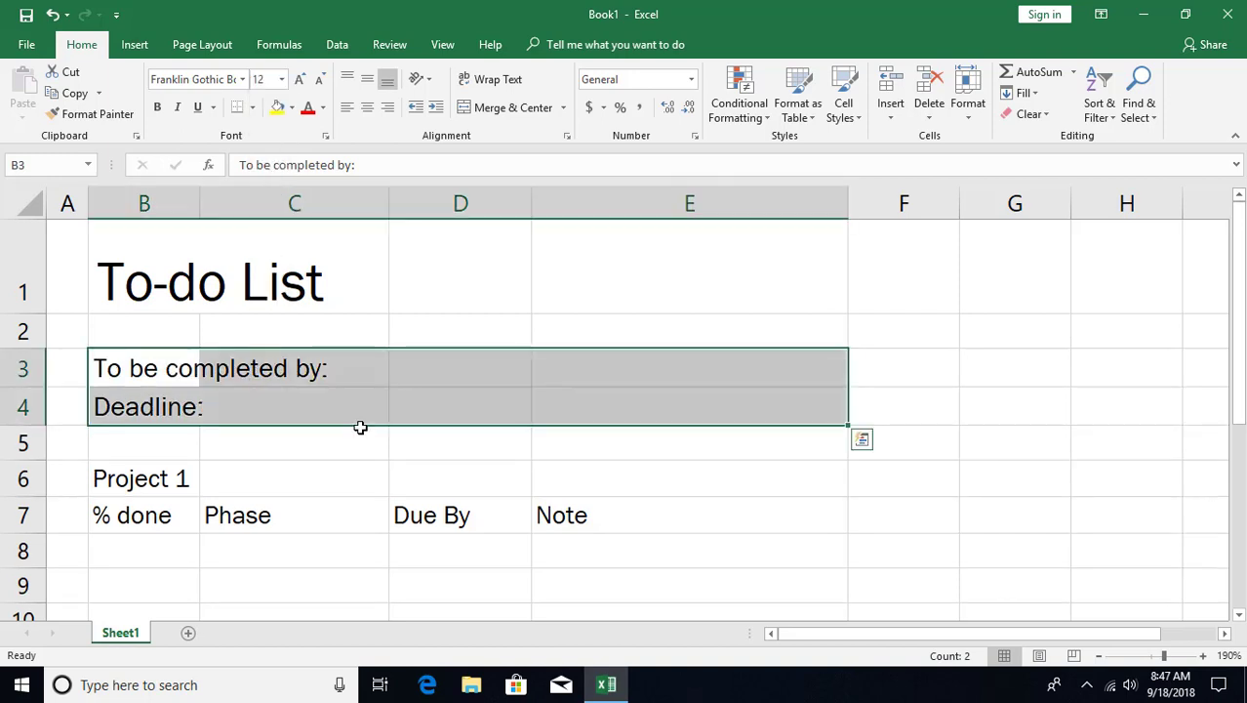
# Set the font size of the "Project 1" heading row, B6:E6, to 16
pyautogui.click(146, 478)
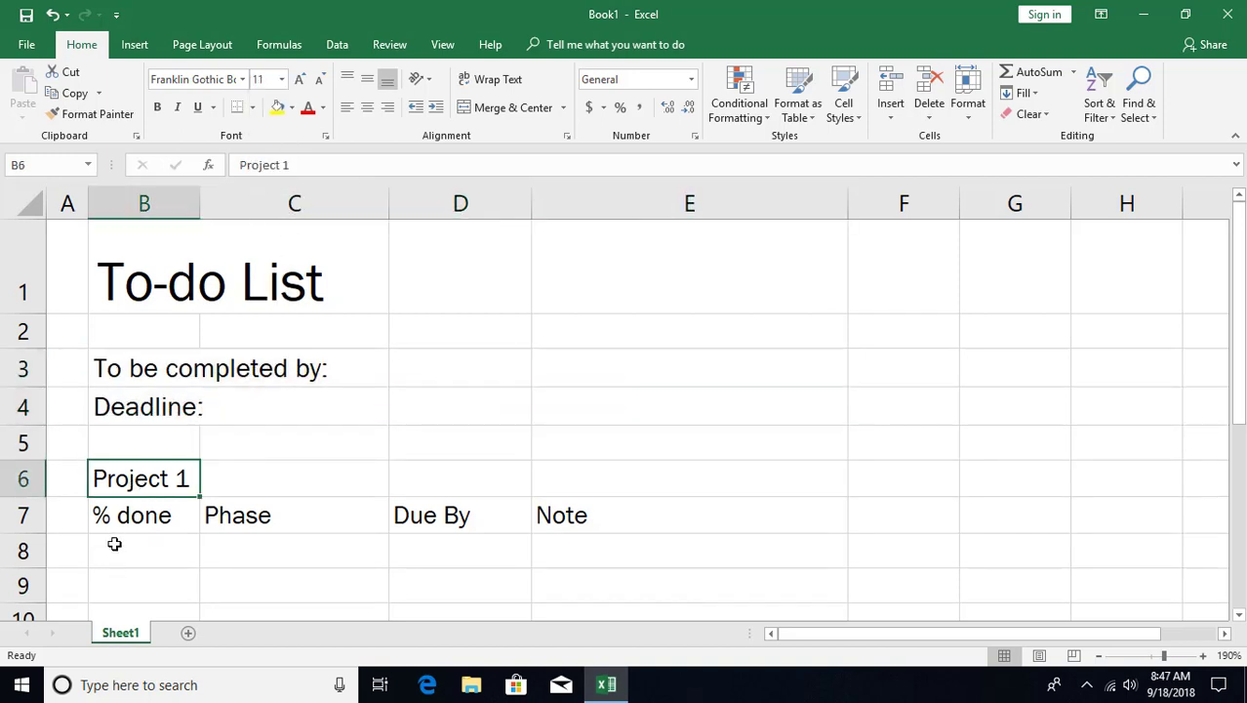
pyautogui.moveTo(134, 479); pyautogui.dragTo(590, 481)
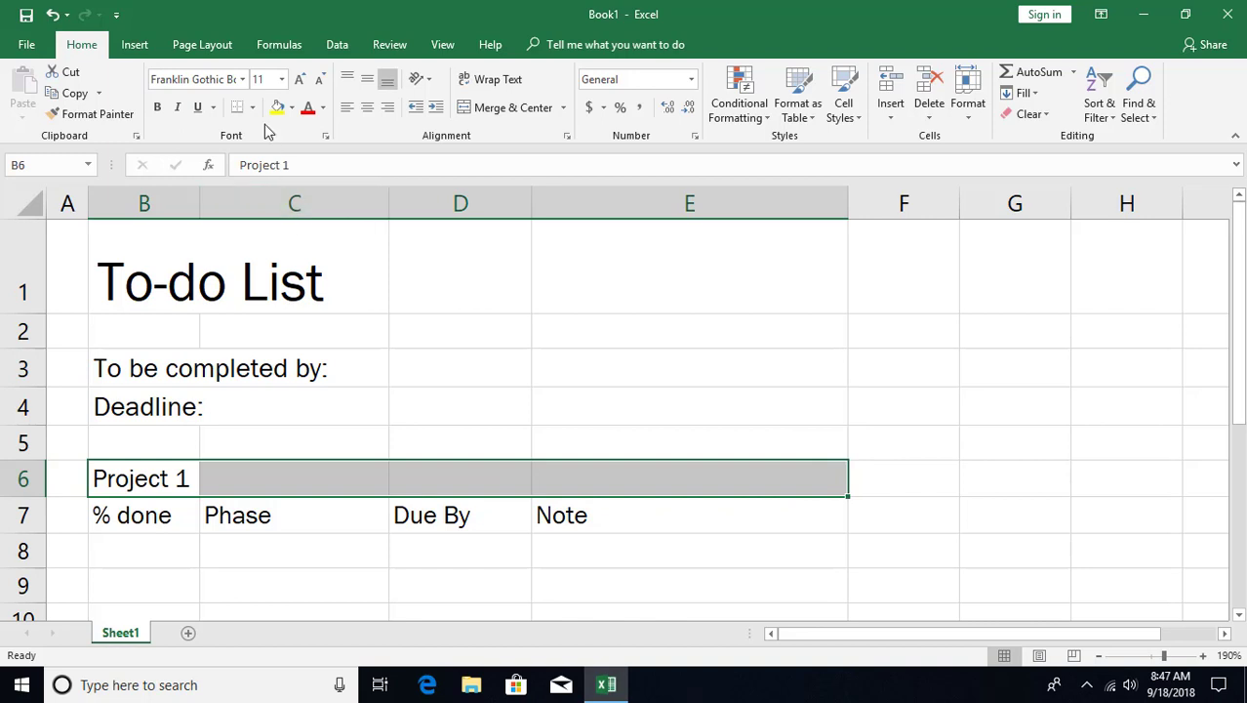
pyautogui.click(282, 79)
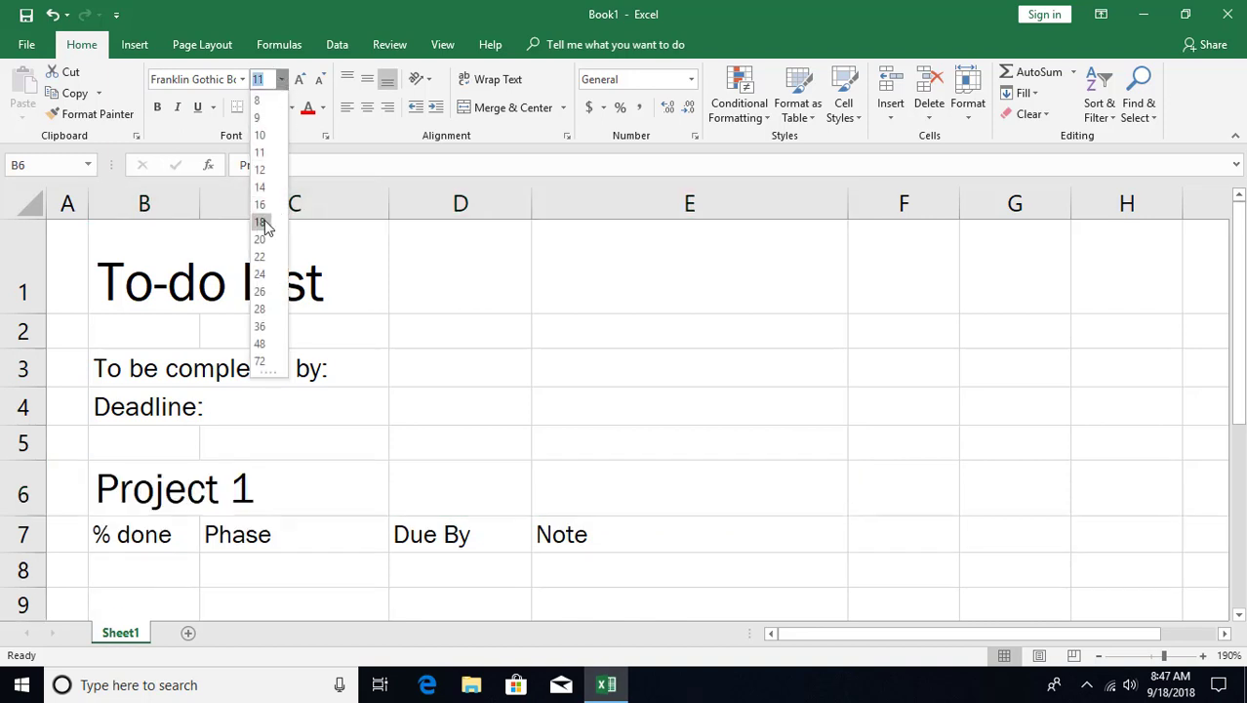
pyautogui.click(260, 205)
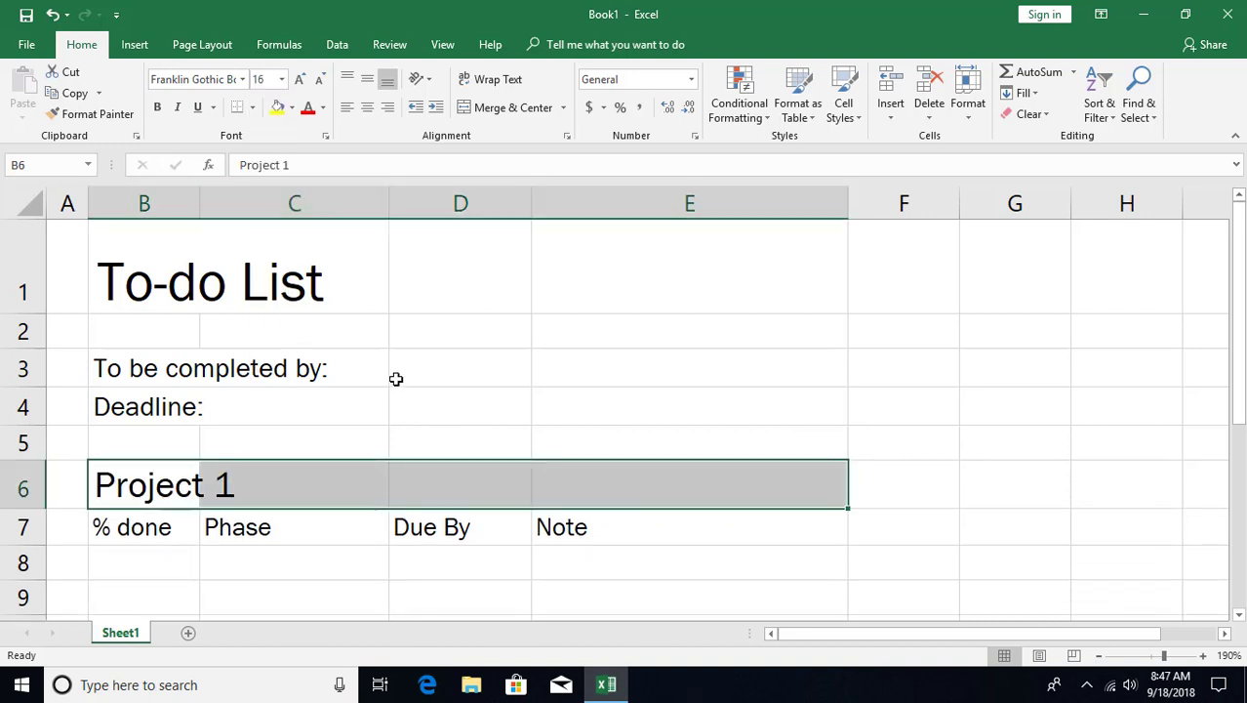
pyautogui.click(379, 434)
pyautogui.click(144, 527)
pyautogui.click(455, 527)
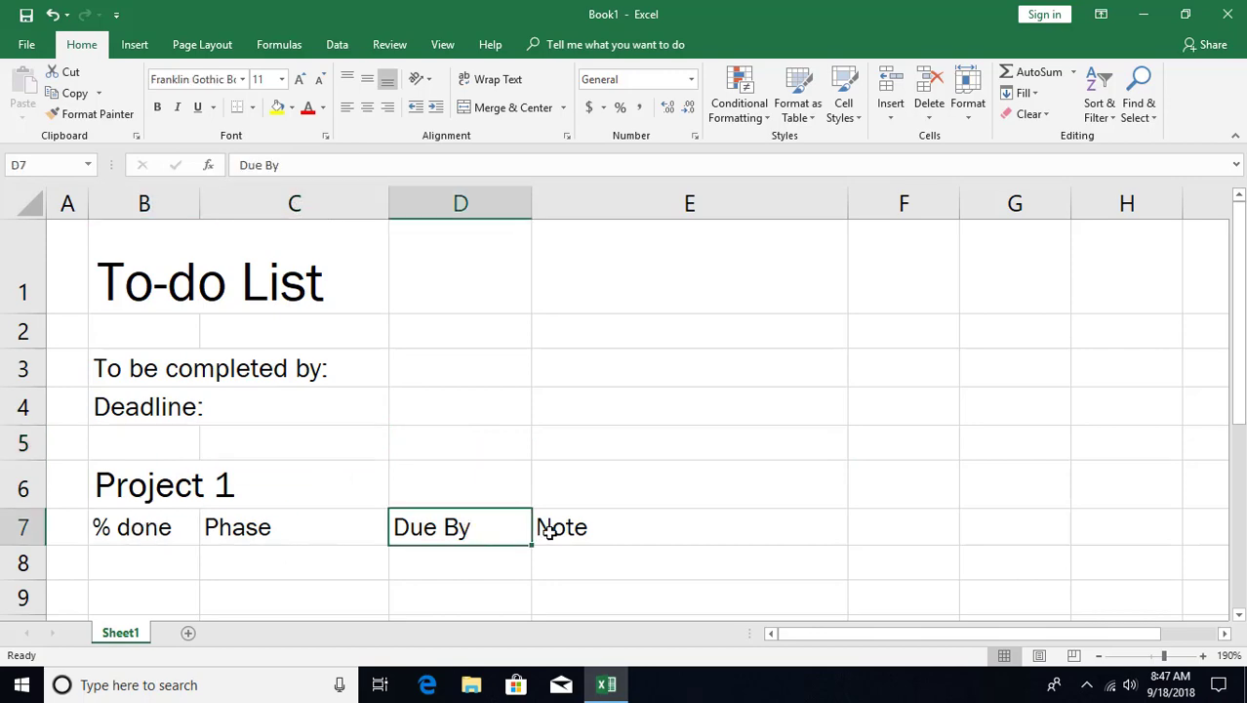
pyautogui.scroll(-2, 535, 496)
pyautogui.scroll(2, 535, 496)
pyautogui.keyDown('ctrl'); pyautogui.scroll(-3, 535, 496); pyautogui.keyUp('ctrl')
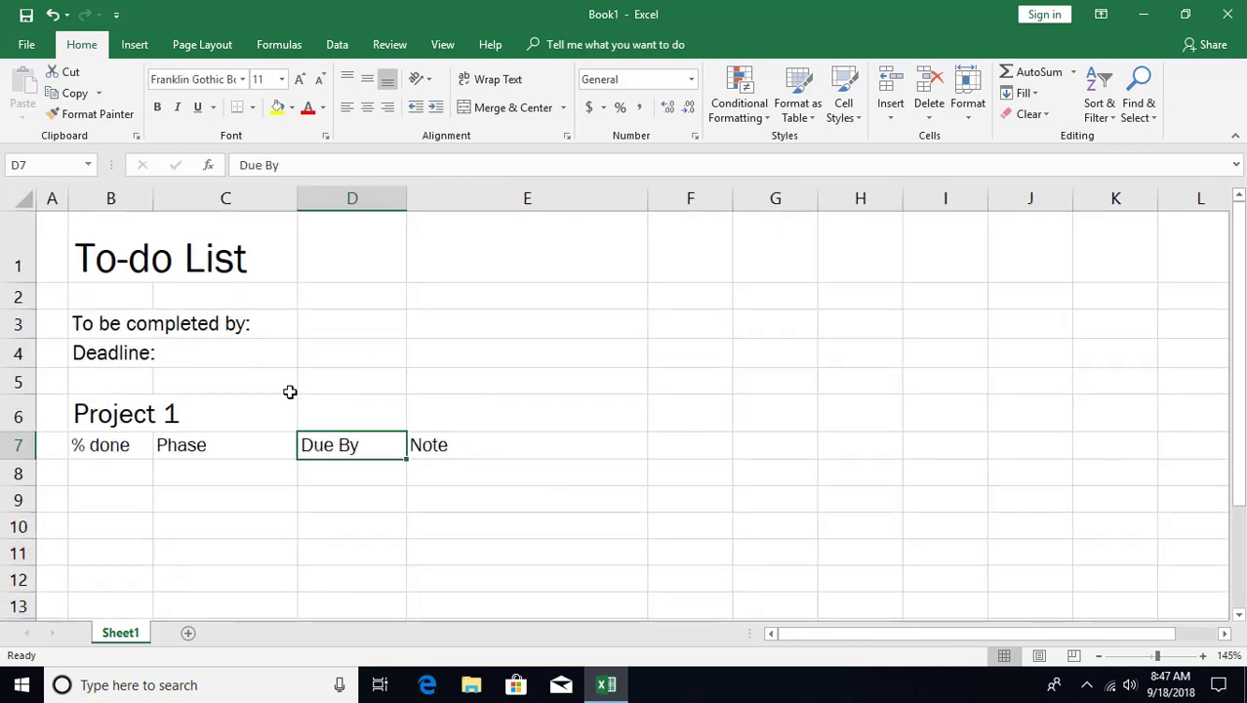
pyautogui.click(125, 262)
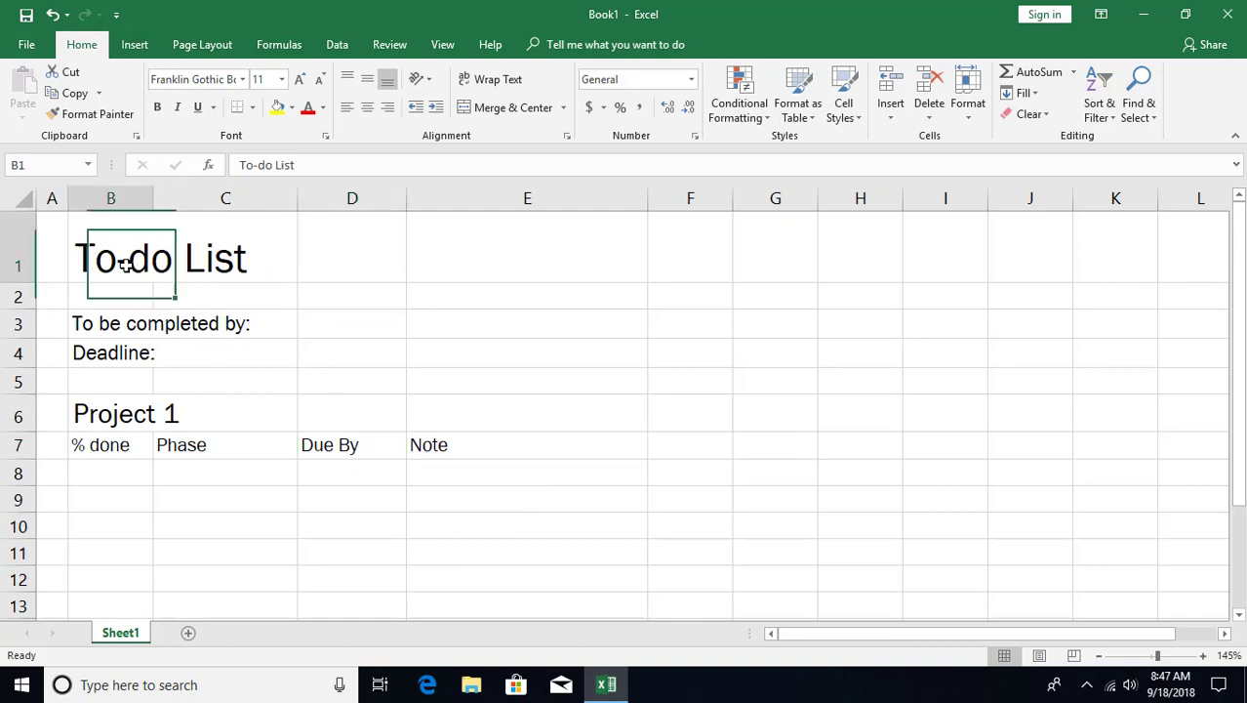
pyautogui.click(243, 81)
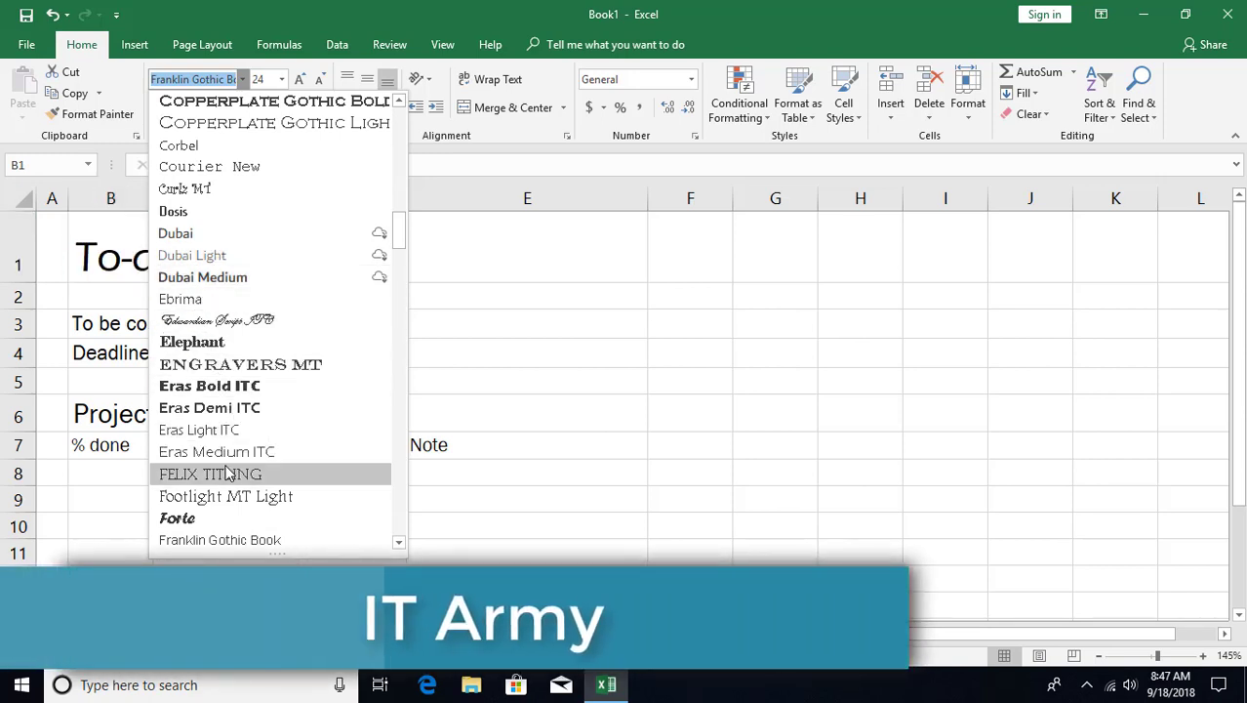
pyautogui.click(309, 14)
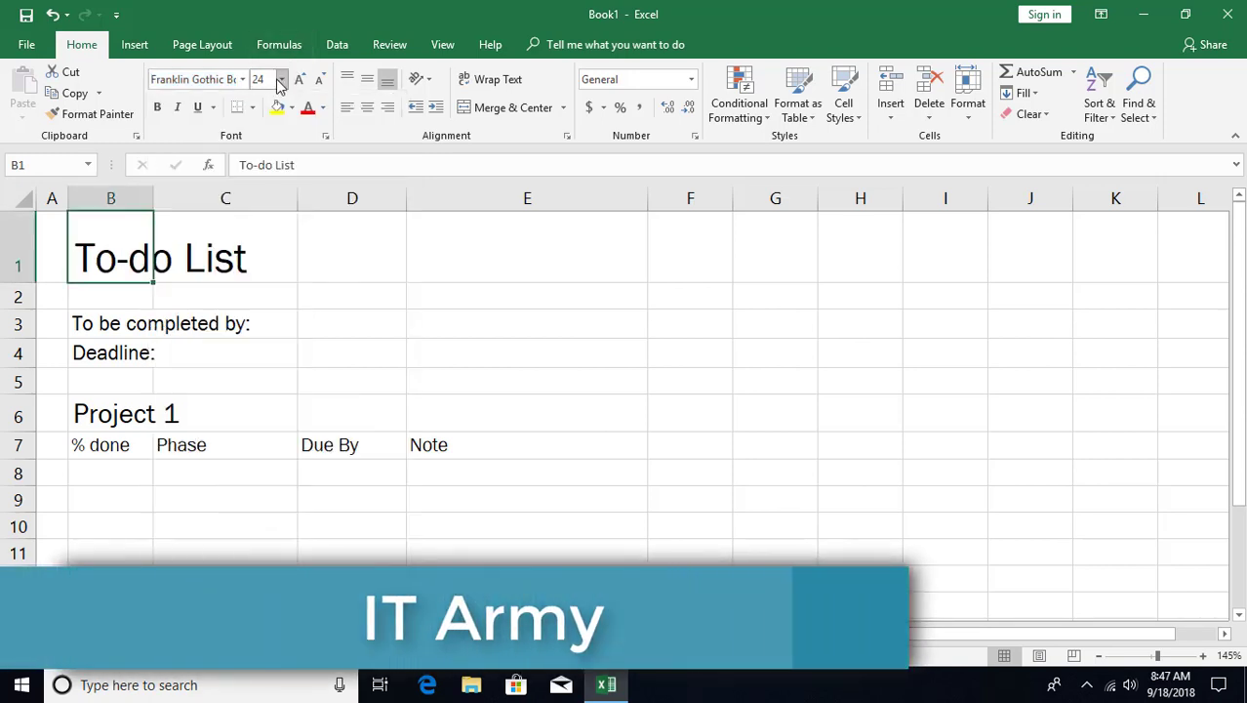
pyautogui.click(282, 82)
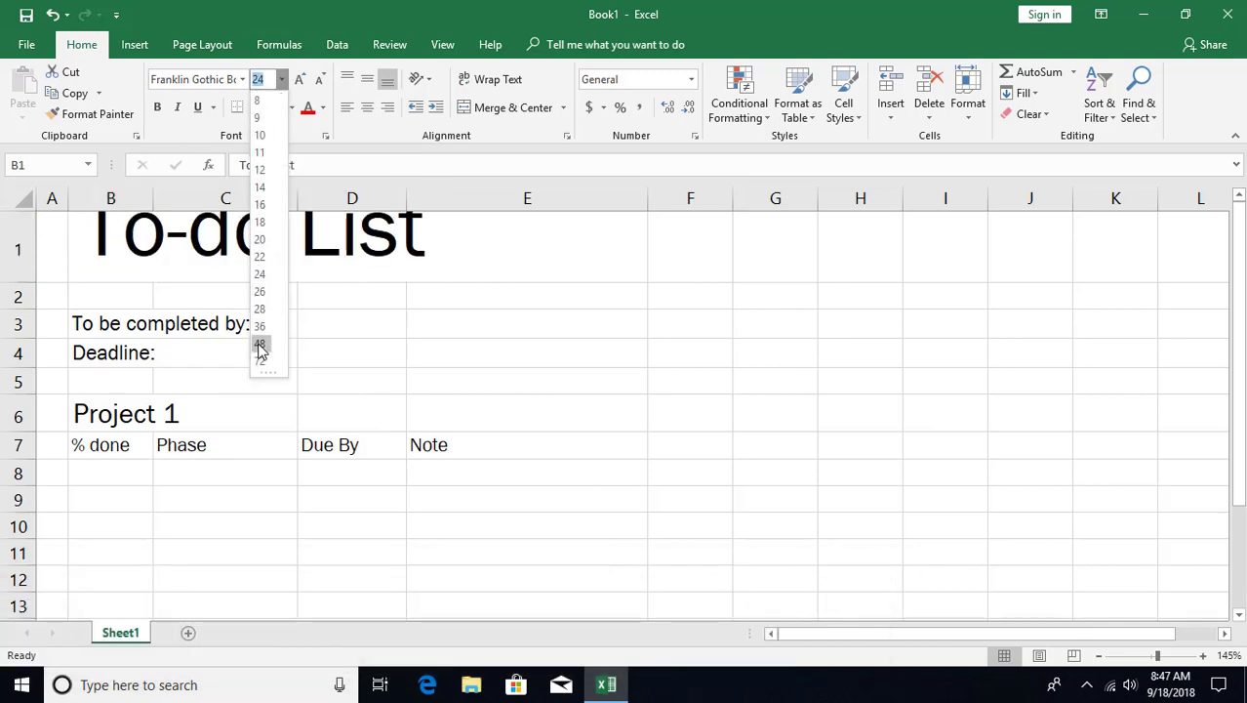
pyautogui.click(303, 17)
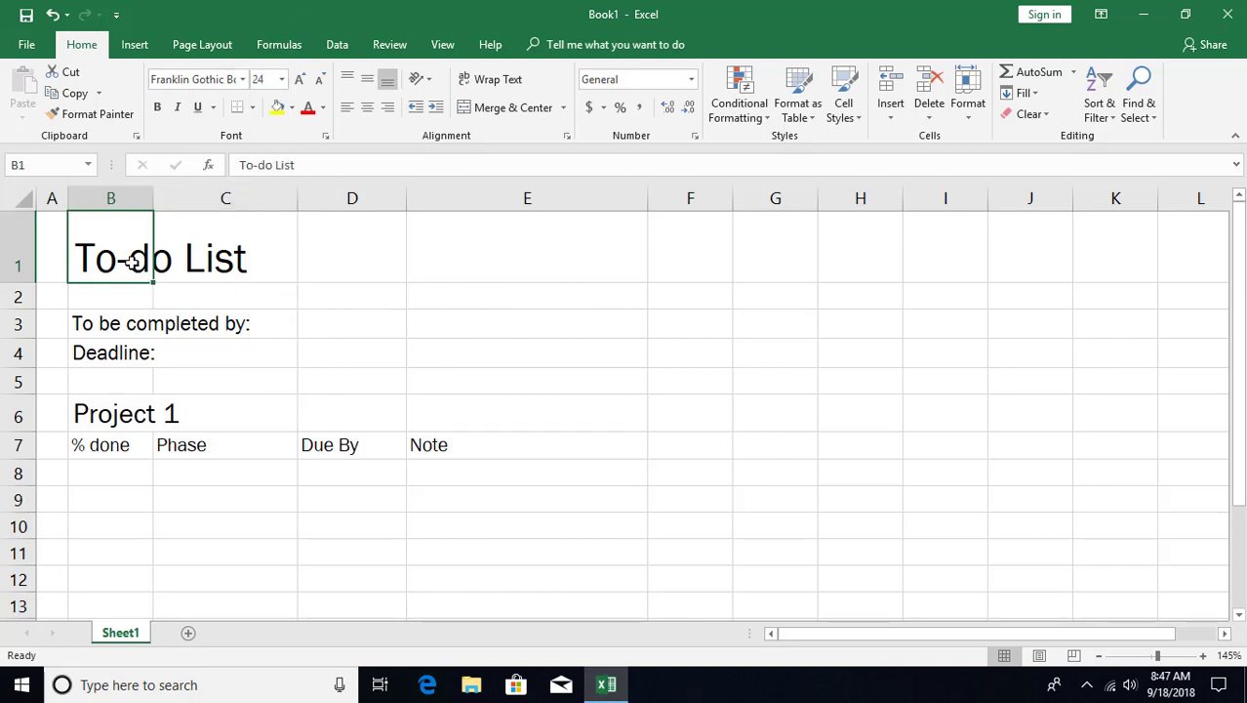
# Fill B1:E1, B3:C4 and B6:E6 with the standard blue color
pyautogui.moveTo(120, 256); pyautogui.dragTo(464, 250)
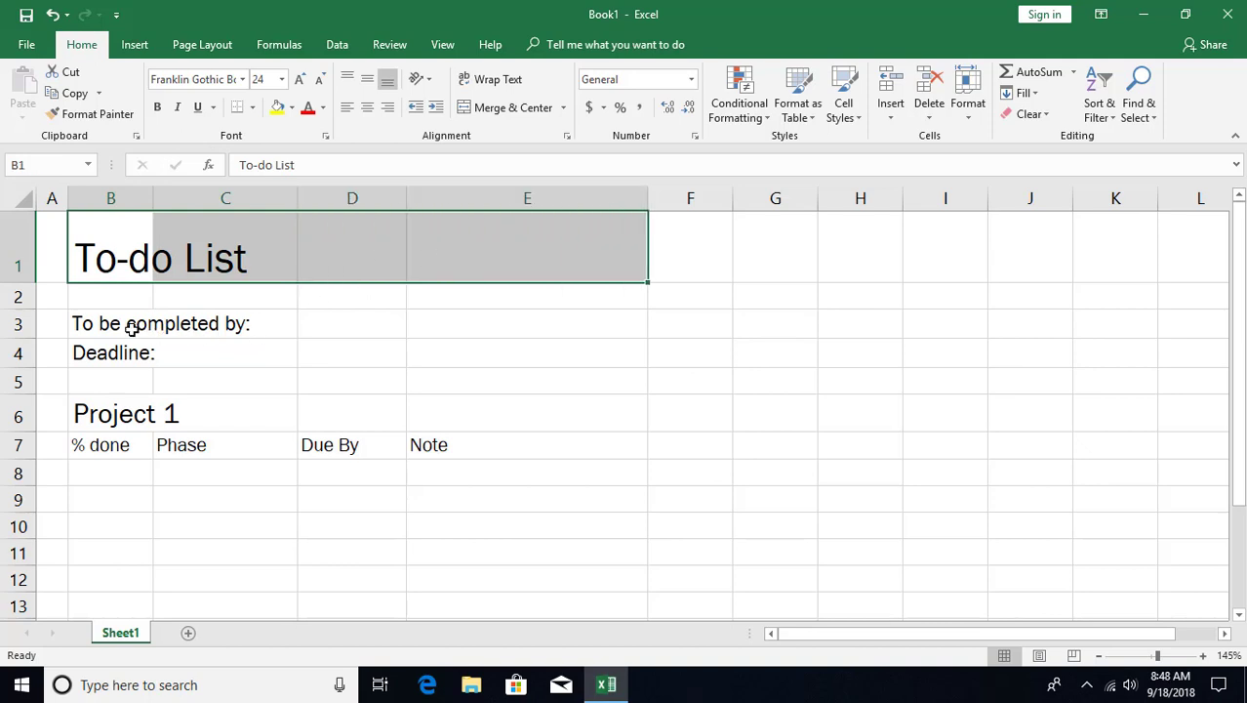
pyautogui.moveTo(131, 329); pyautogui.dragTo(210, 351)
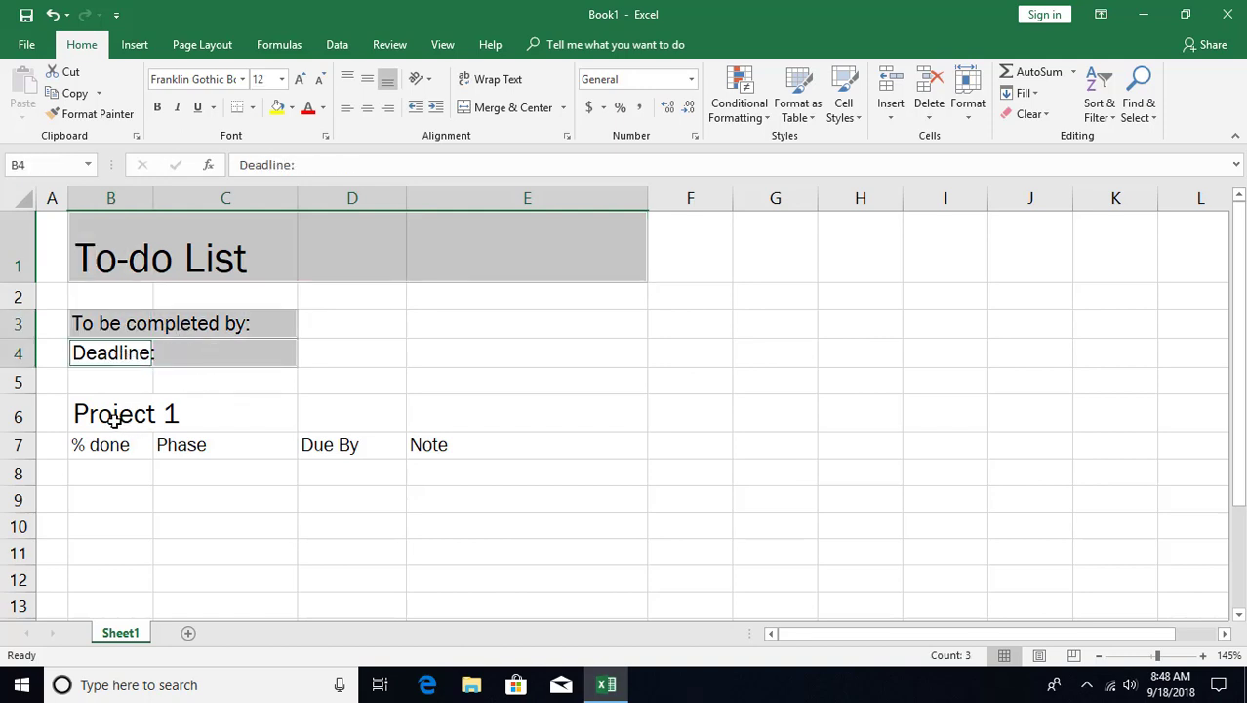
pyautogui.moveTo(114, 420); pyautogui.dragTo(413, 417)
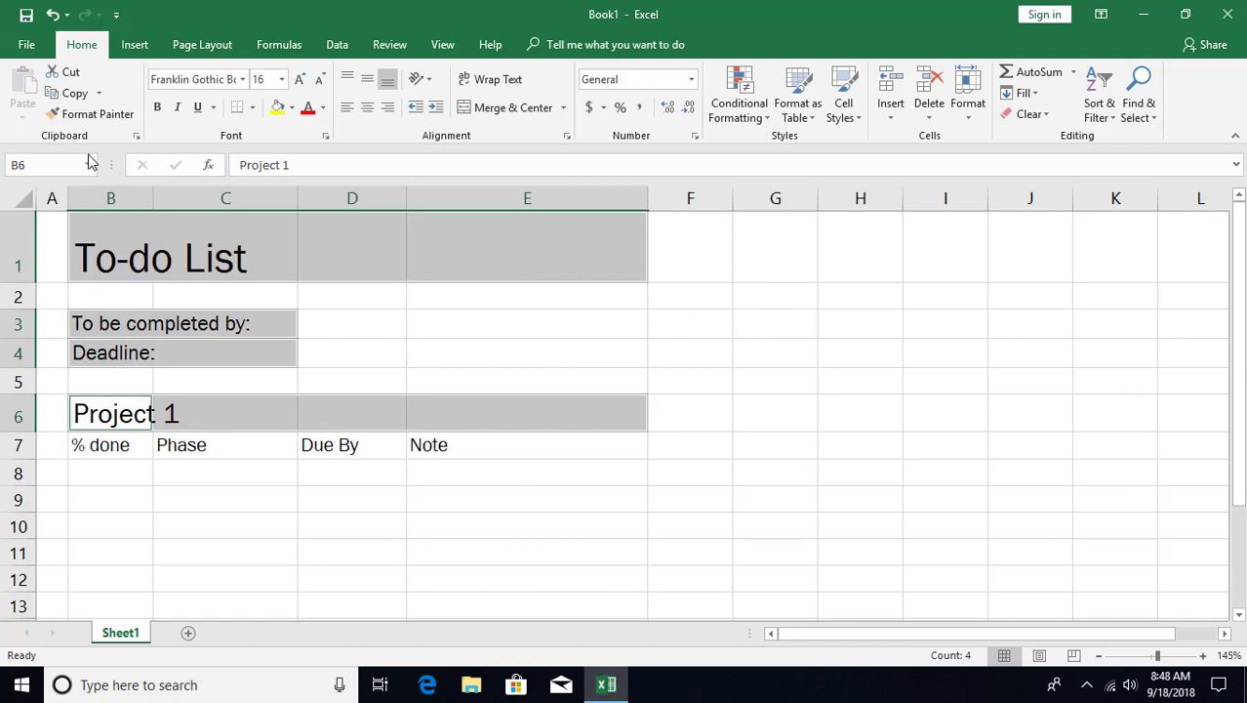
pyautogui.click(294, 113)
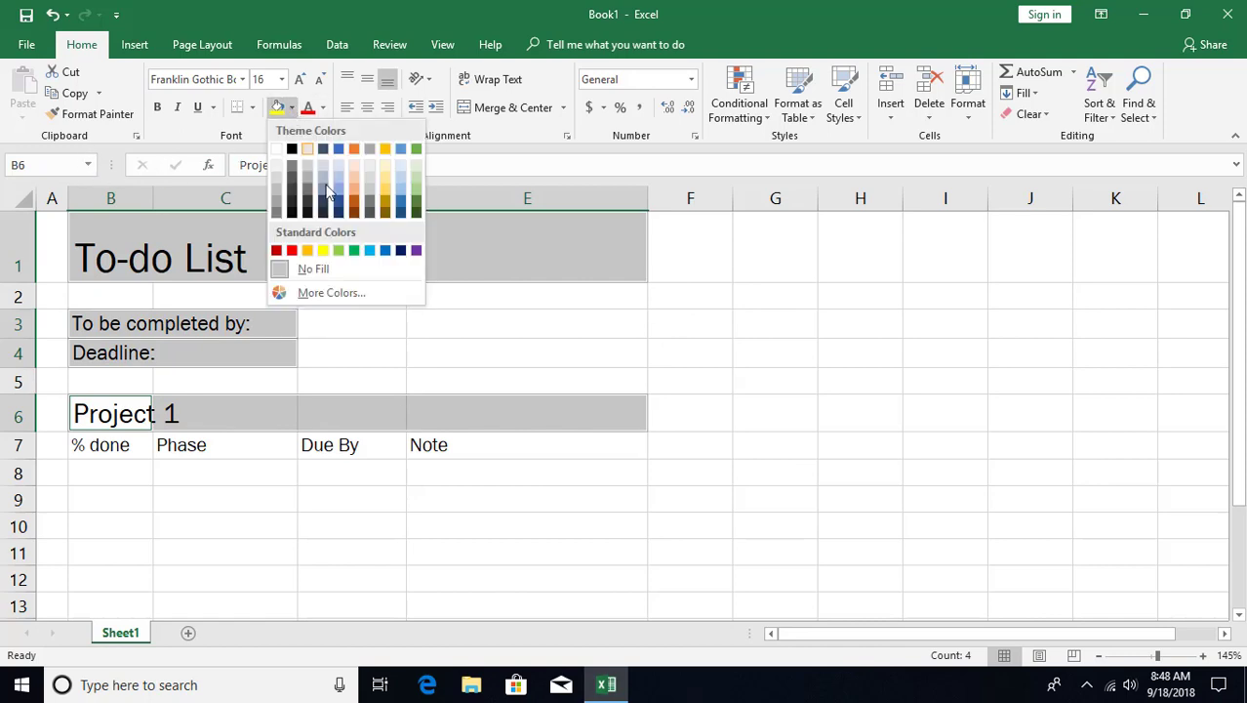
pyautogui.click(379, 249)
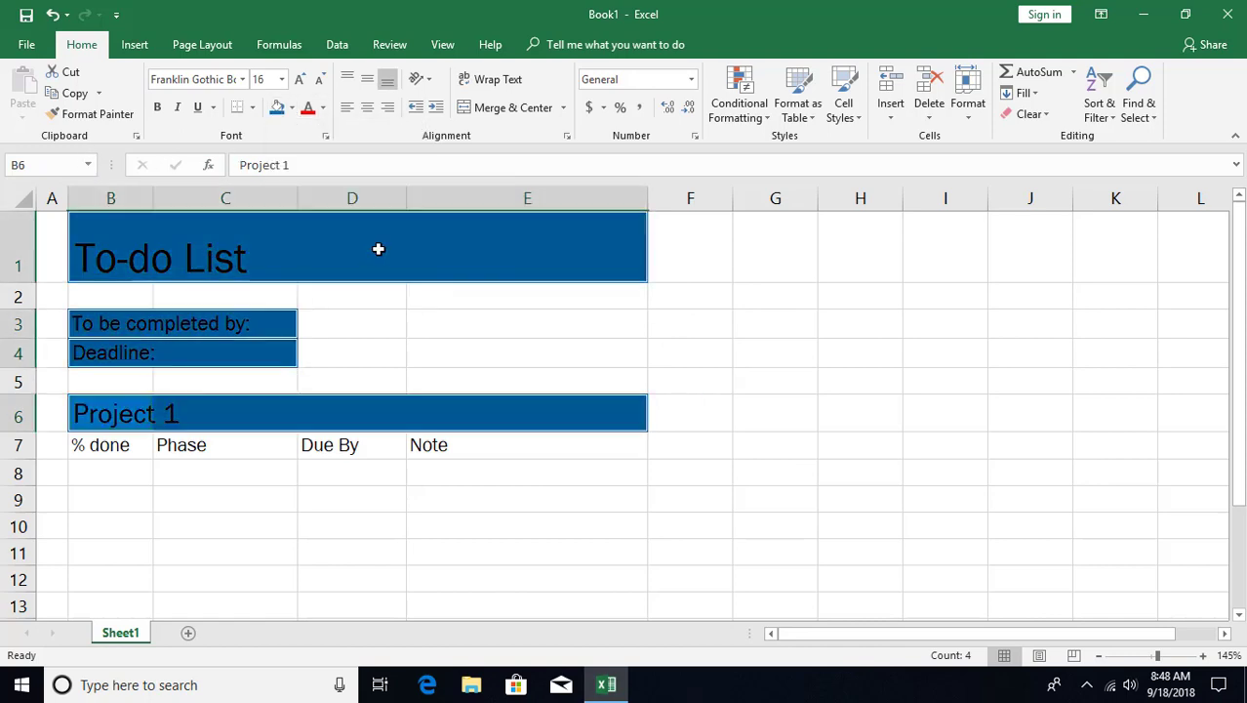
# Fill the blank cells beside "To be completed by:" and "Deadline:", D3:E4, with the standard light blue color
pyautogui.click(345, 325)
pyautogui.moveTo(389, 325); pyautogui.dragTo(478, 347)
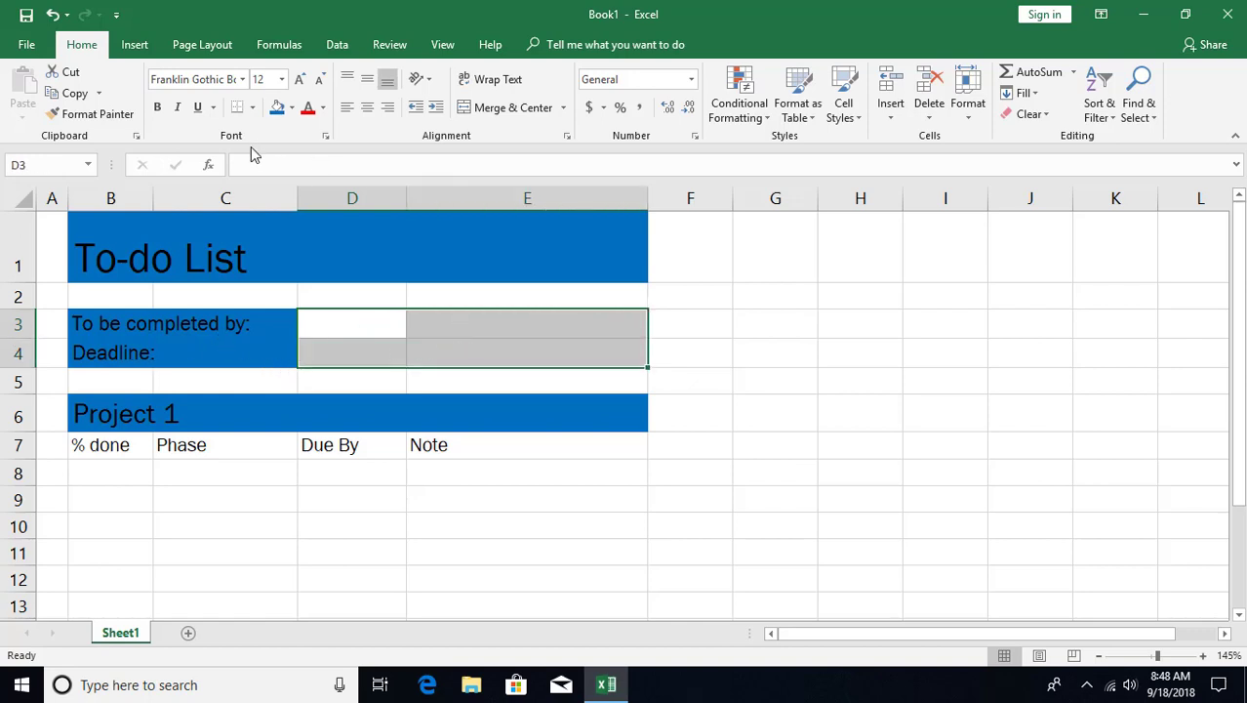
pyautogui.click(291, 108)
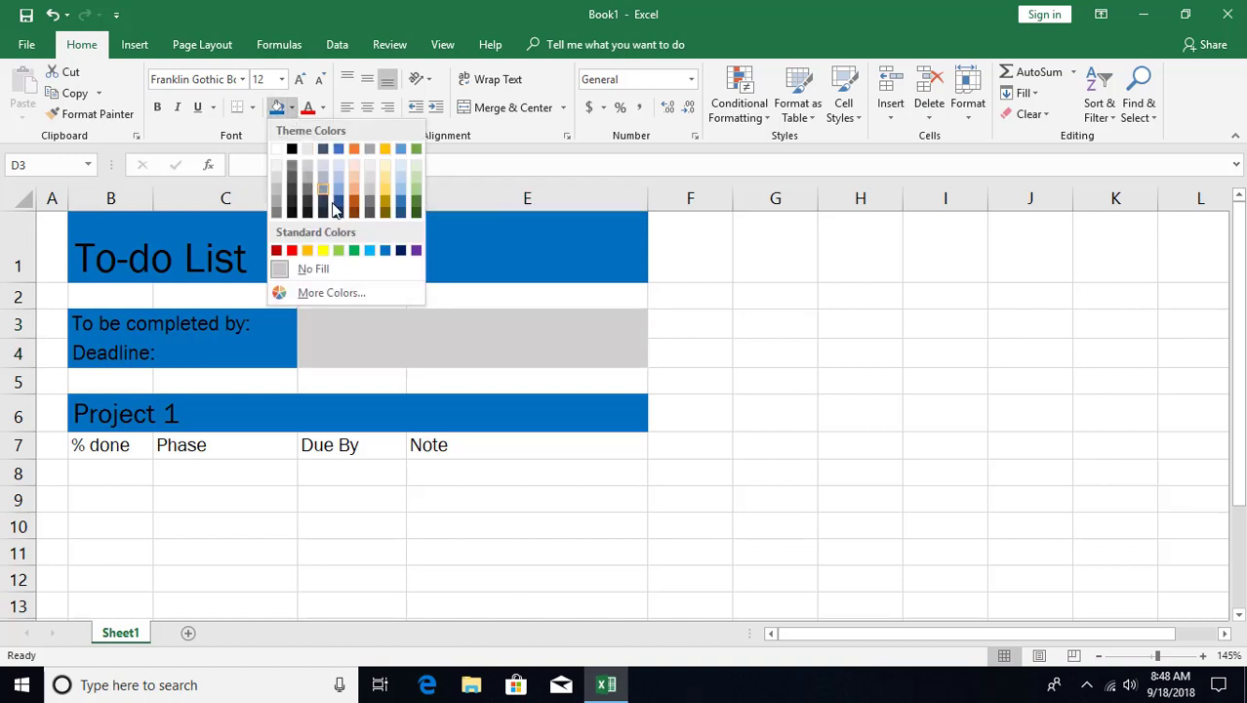
pyautogui.click(366, 250)
pyautogui.click(215, 335)
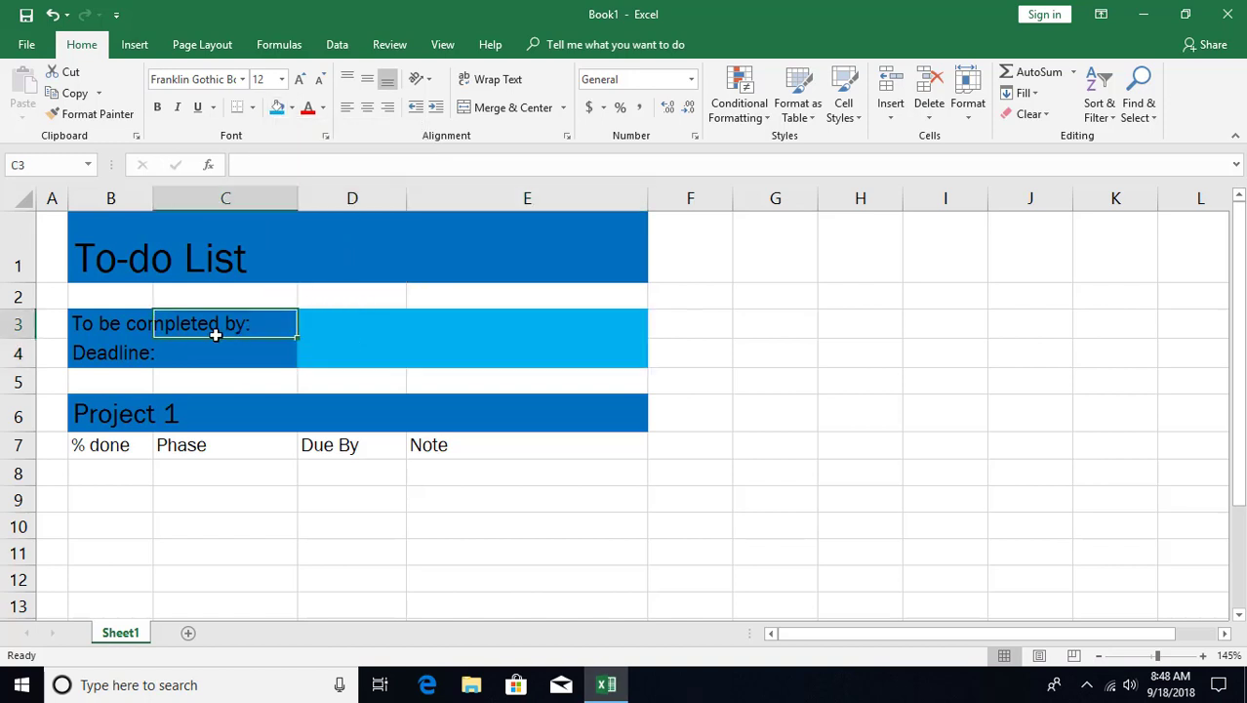
pyautogui.click(369, 330)
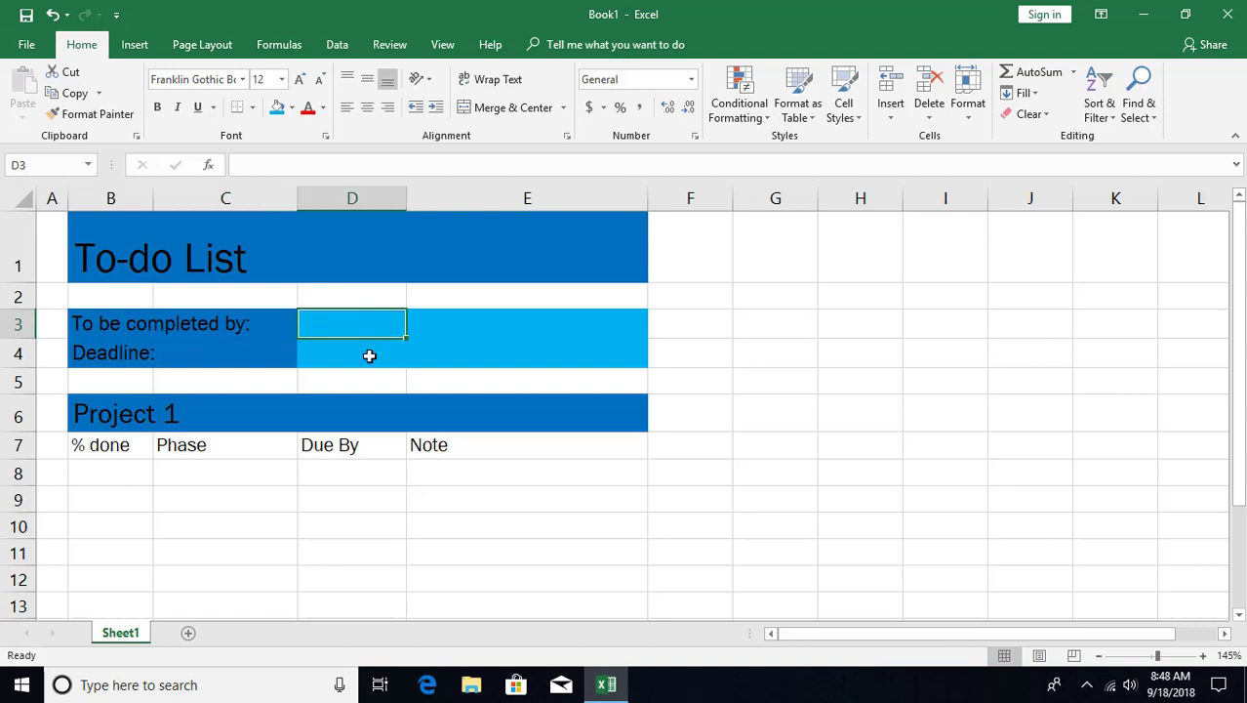
pyautogui.click(251, 330)
pyautogui.click(348, 332)
pyautogui.click(216, 331)
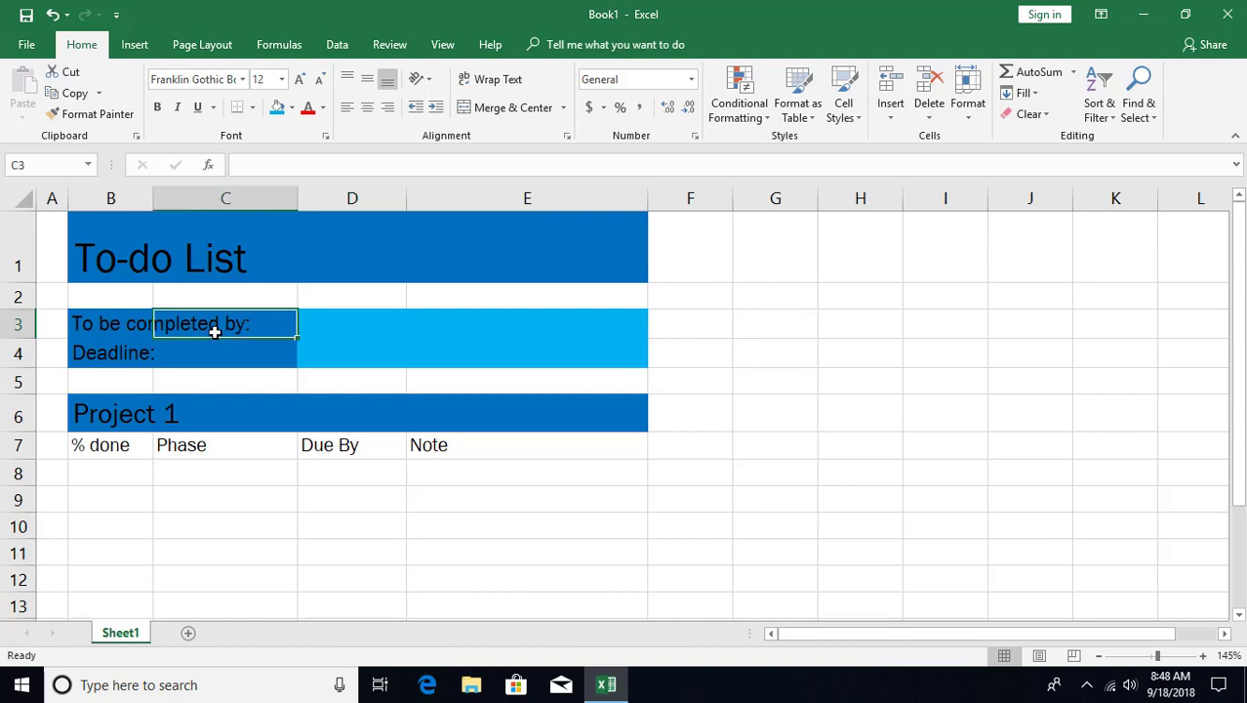
# Fill the task table's header row, B7:E7, with a dark gray theme color
pyautogui.moveTo(85, 447); pyautogui.dragTo(525, 444)
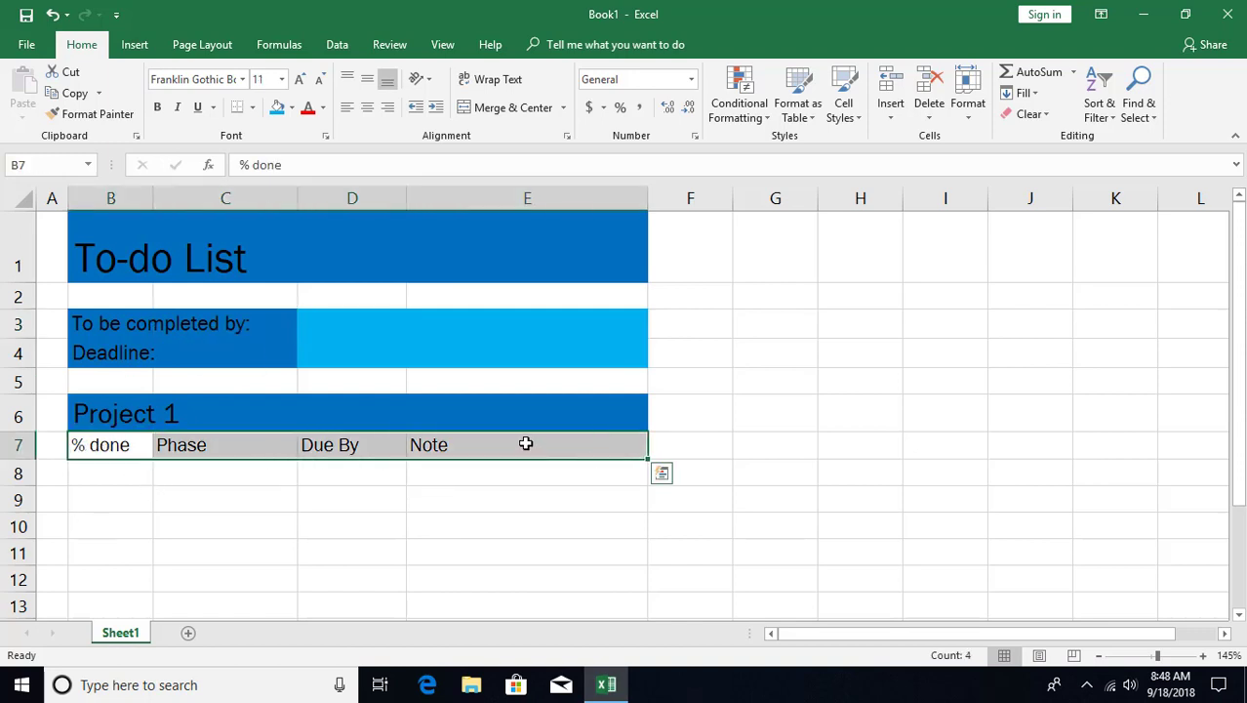
pyautogui.click(291, 107)
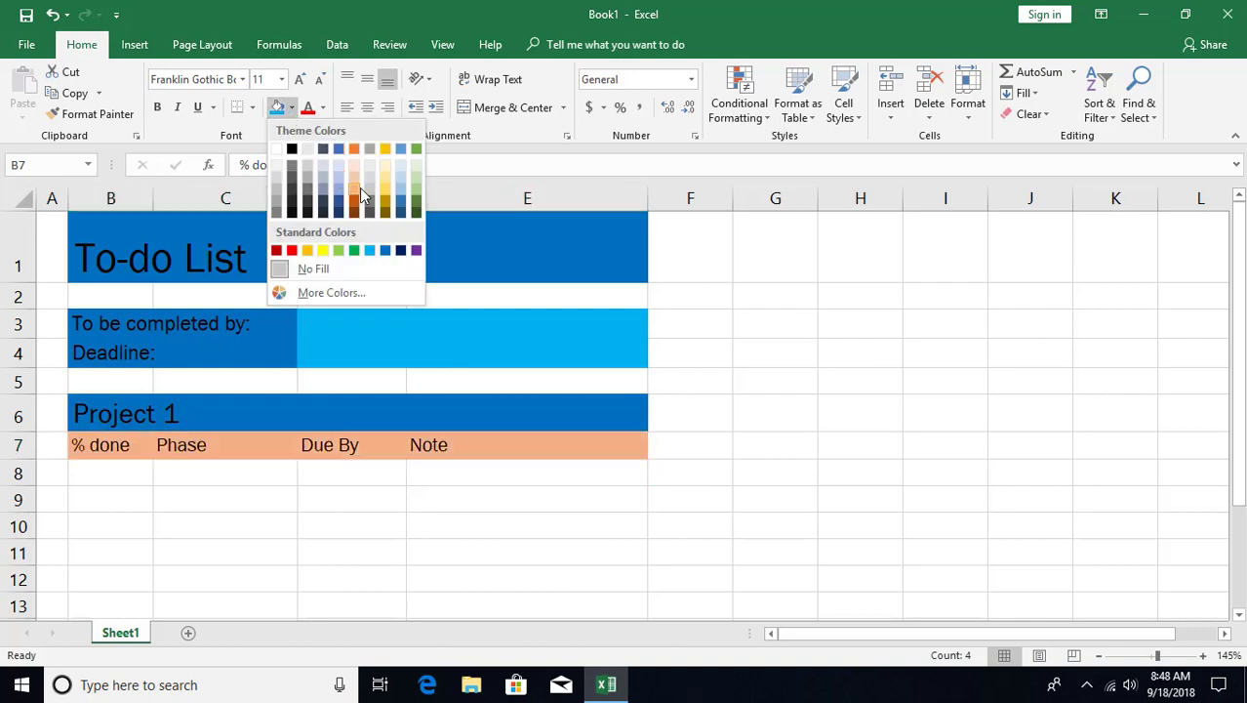
pyautogui.click(370, 199)
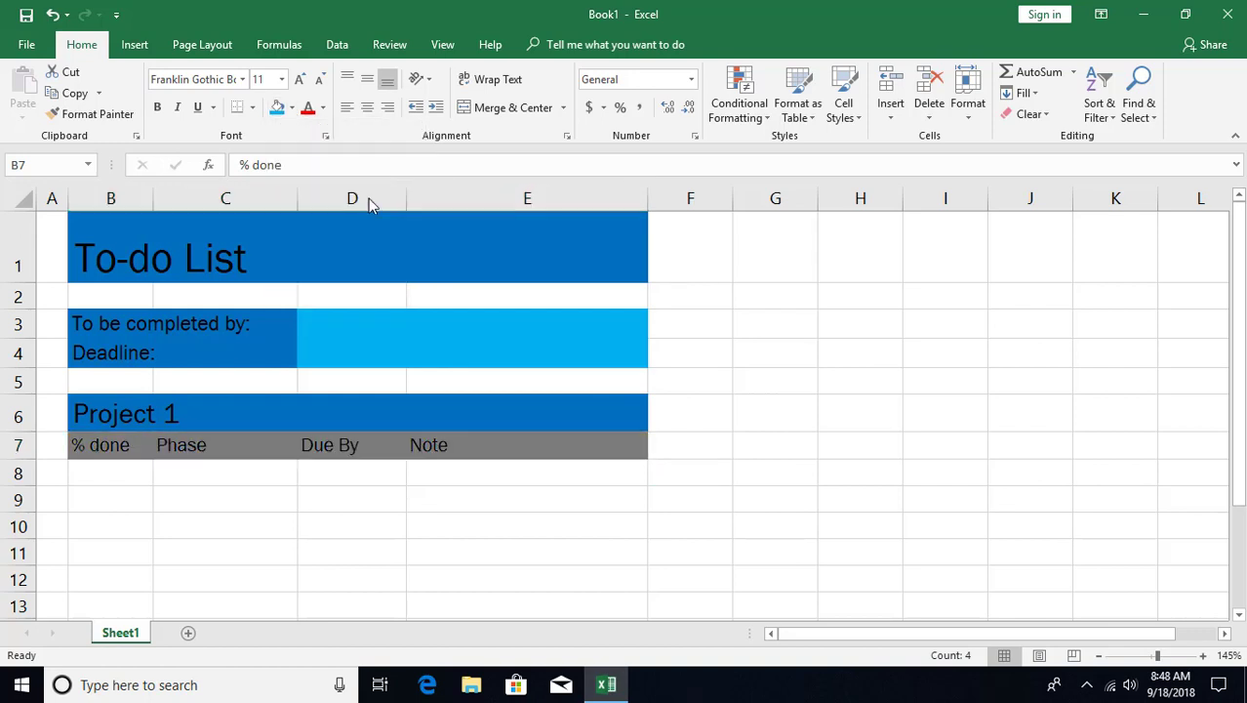
# Fill the empty task rows below the table headers, B8:E15, with a light gray theme color
pyautogui.scroll(-3, 438, 340)
pyautogui.scroll(3, 439, 340)
pyautogui.keyDown('ctrl'); pyautogui.scroll(-1, 437, 338); pyautogui.keyUp('ctrl')
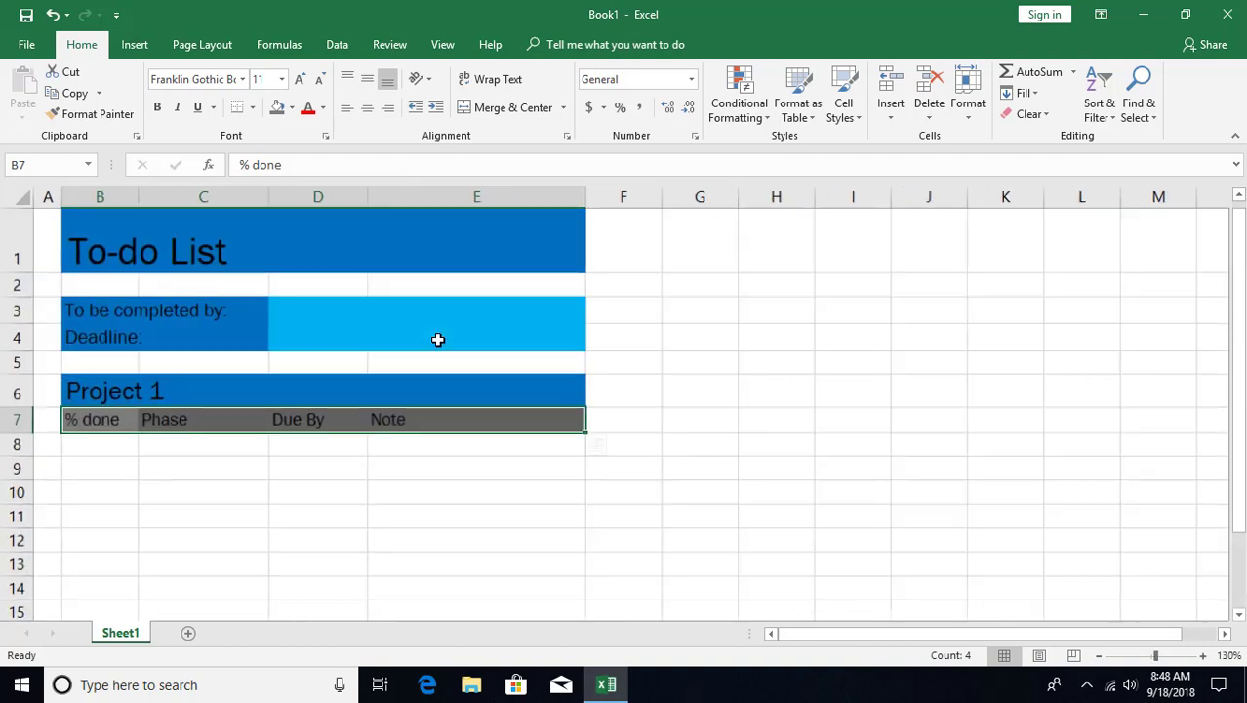
pyautogui.hotkey('ctrl', 'q')
pyautogui.moveTo(94, 441); pyautogui.dragTo(410, 468)
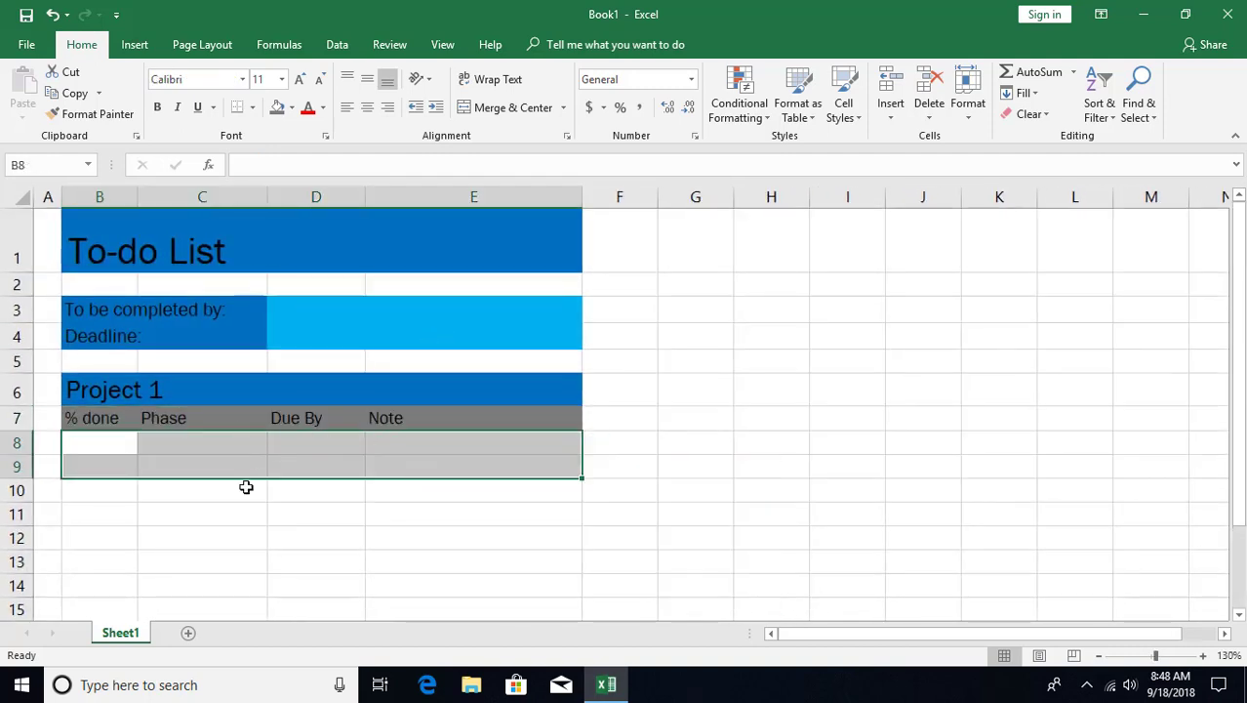
pyautogui.click(245, 485)
pyautogui.moveTo(110, 443); pyautogui.dragTo(504, 598)
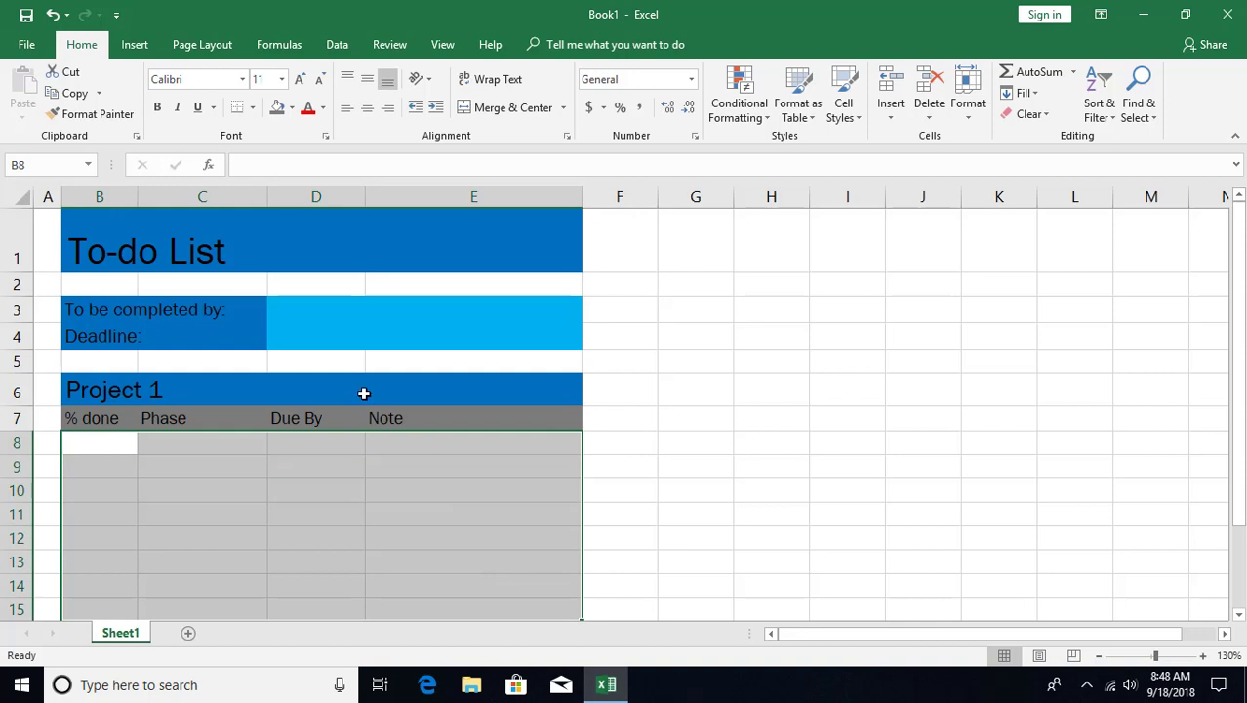
pyautogui.click(293, 110)
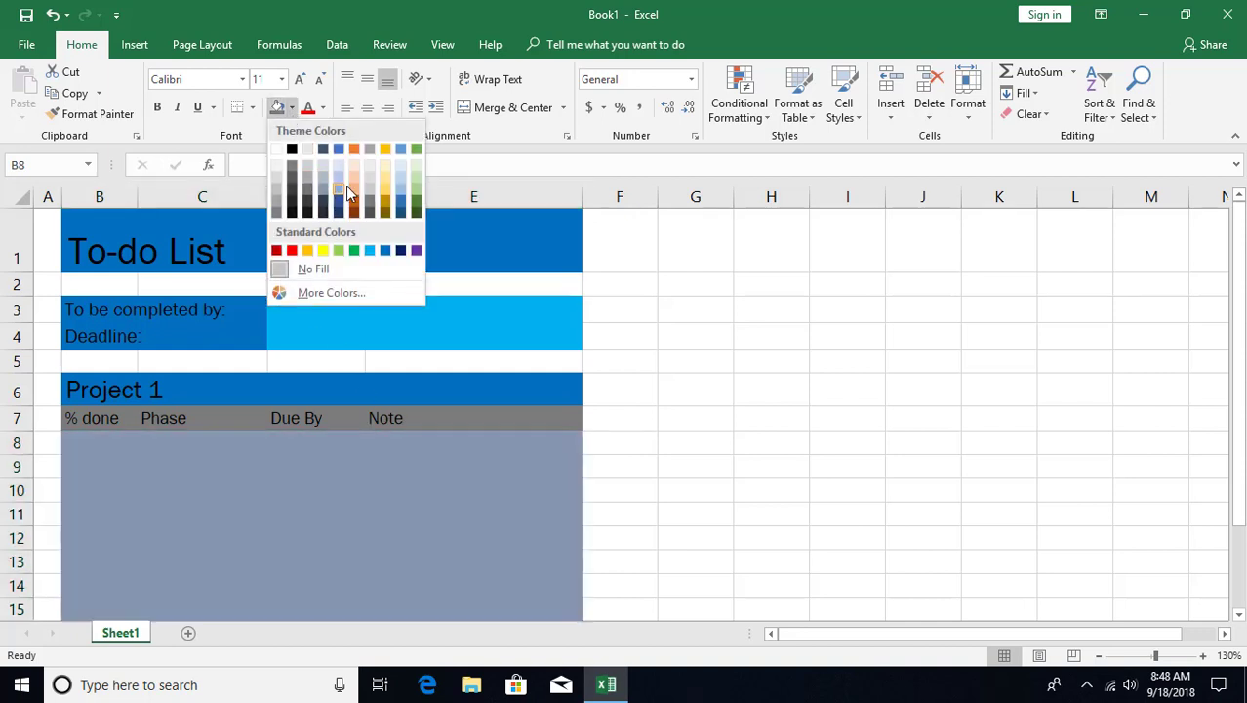
pyautogui.click(371, 185)
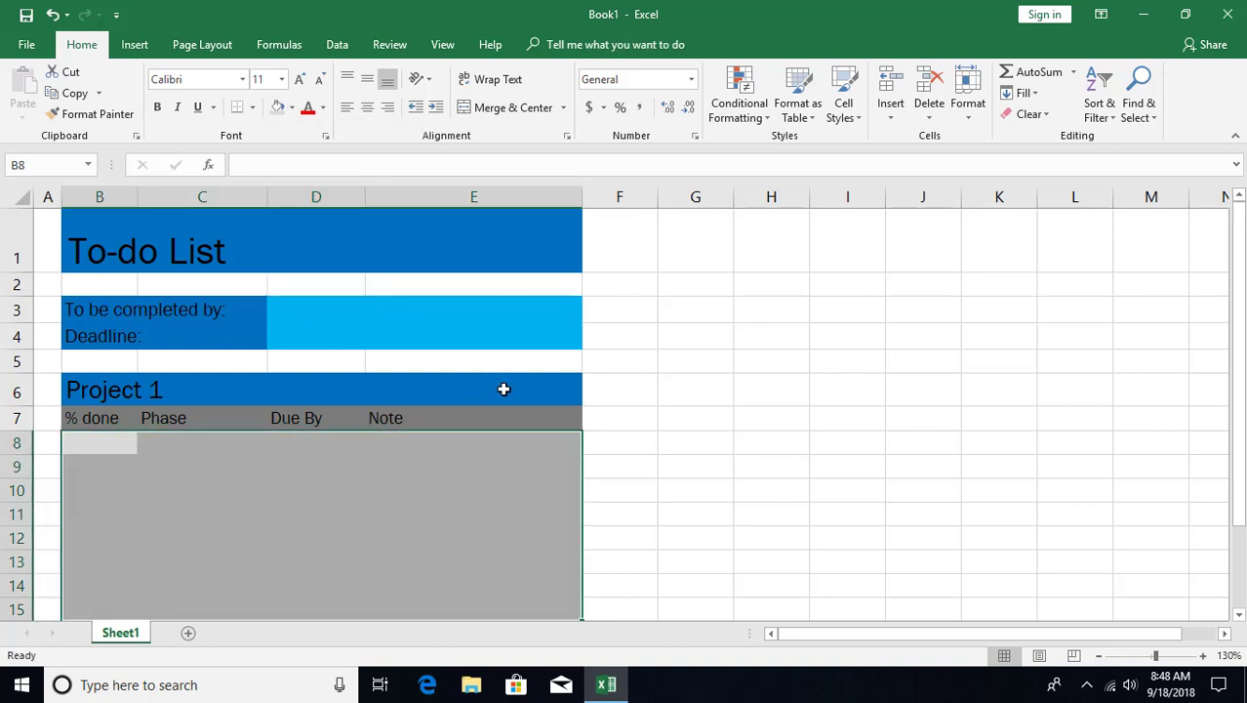
pyautogui.click(501, 390)
pyautogui.scroll(-1, 499, 387)
pyautogui.scroll(-2, 499, 387)
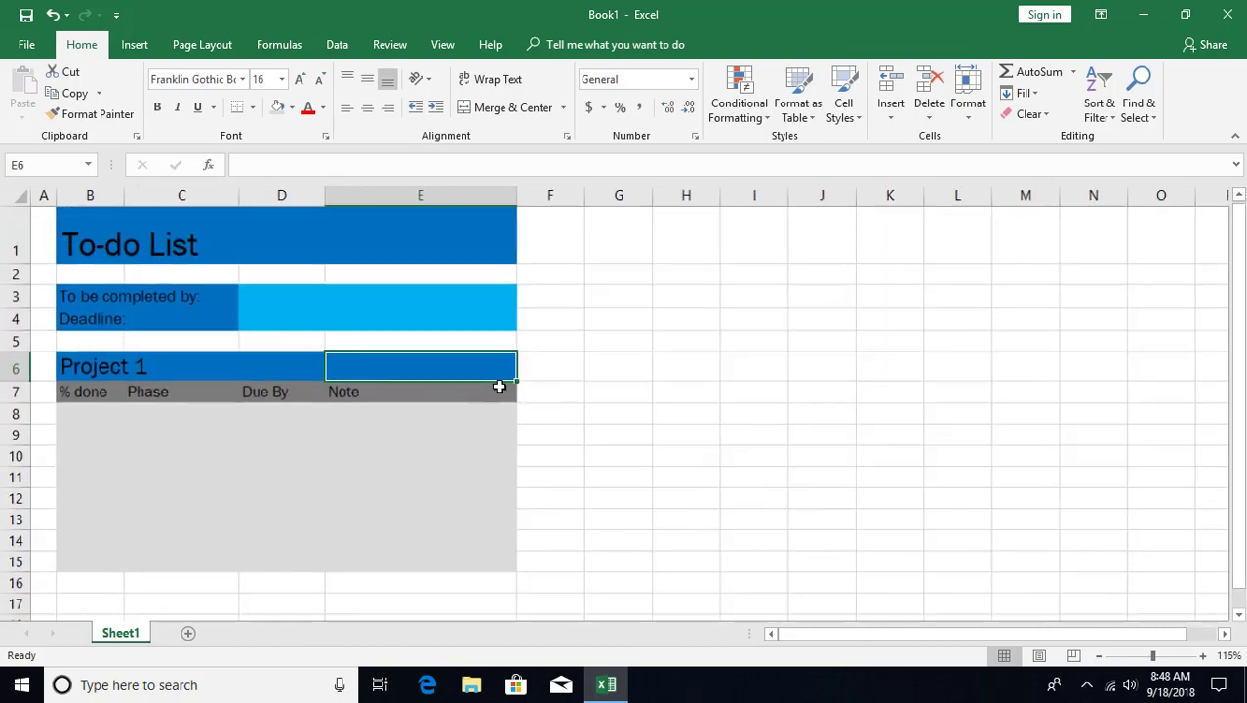